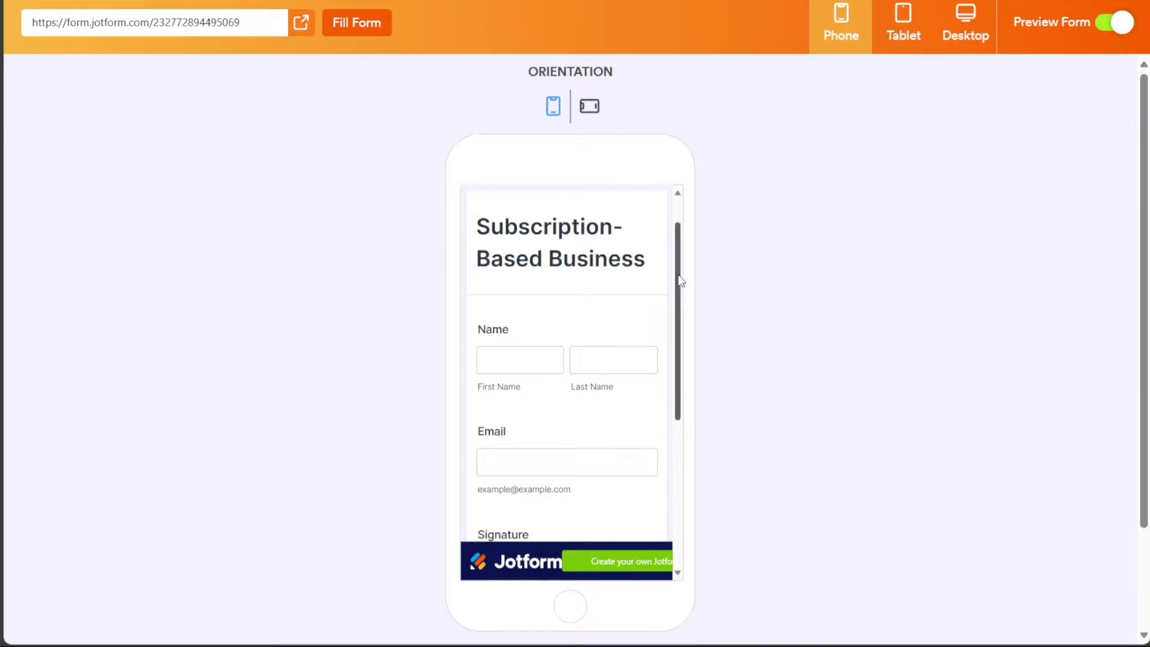
# - Exit the form preview, then expand the full description of the YouTube tutorial video
pyautogui.moveTo(681, 280); pyautogui.dragTo(681, 347)
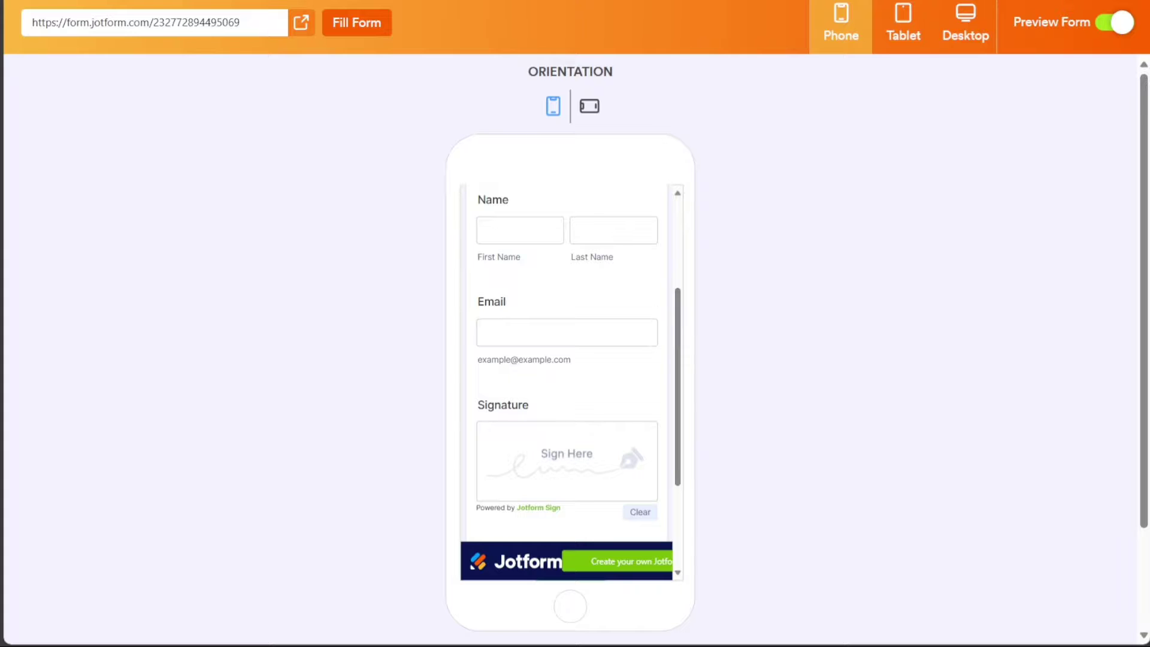
pyautogui.click(1115, 22)
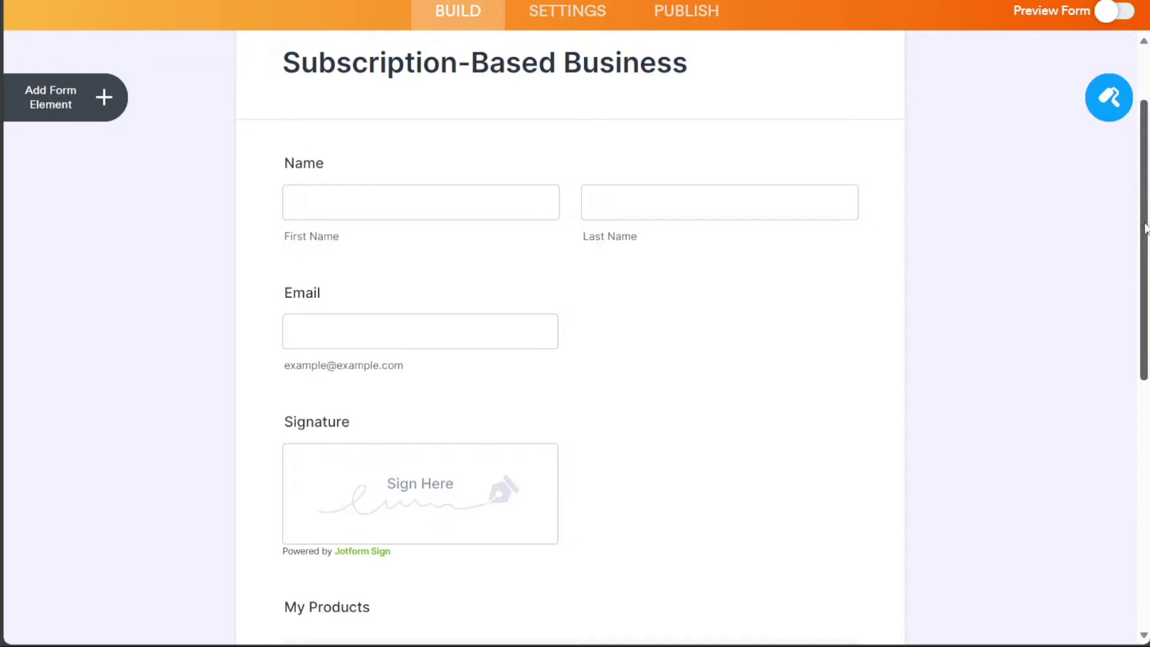
pyautogui.moveTo(1145, 228); pyautogui.dragTo(1134, 409)
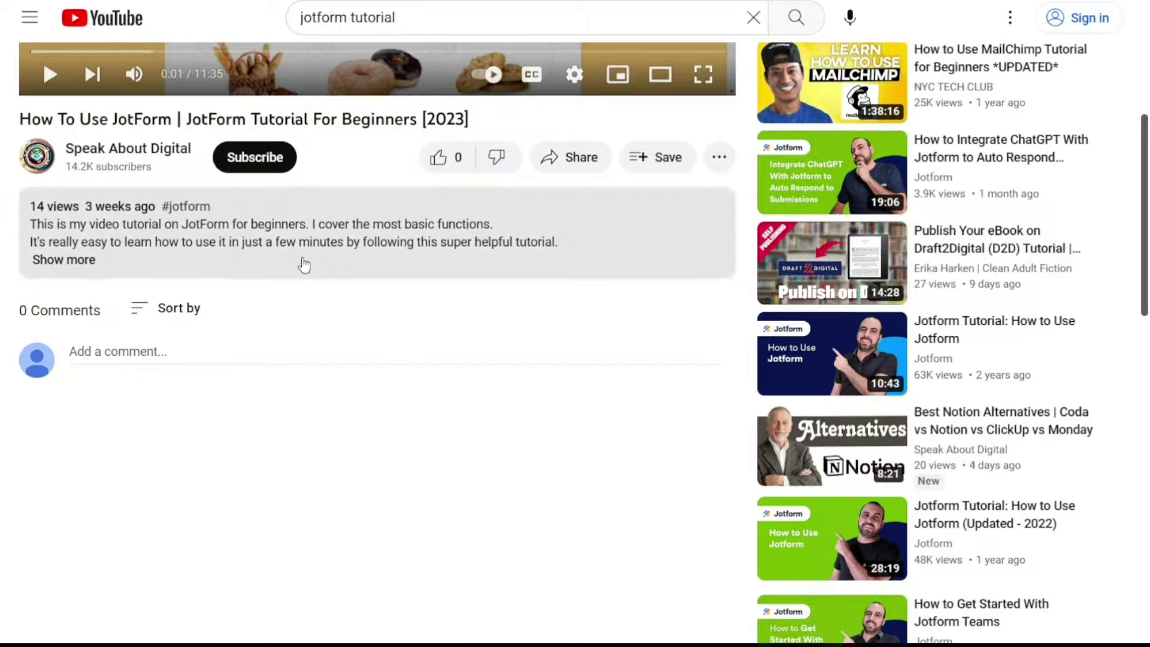
pyautogui.click(76, 263)
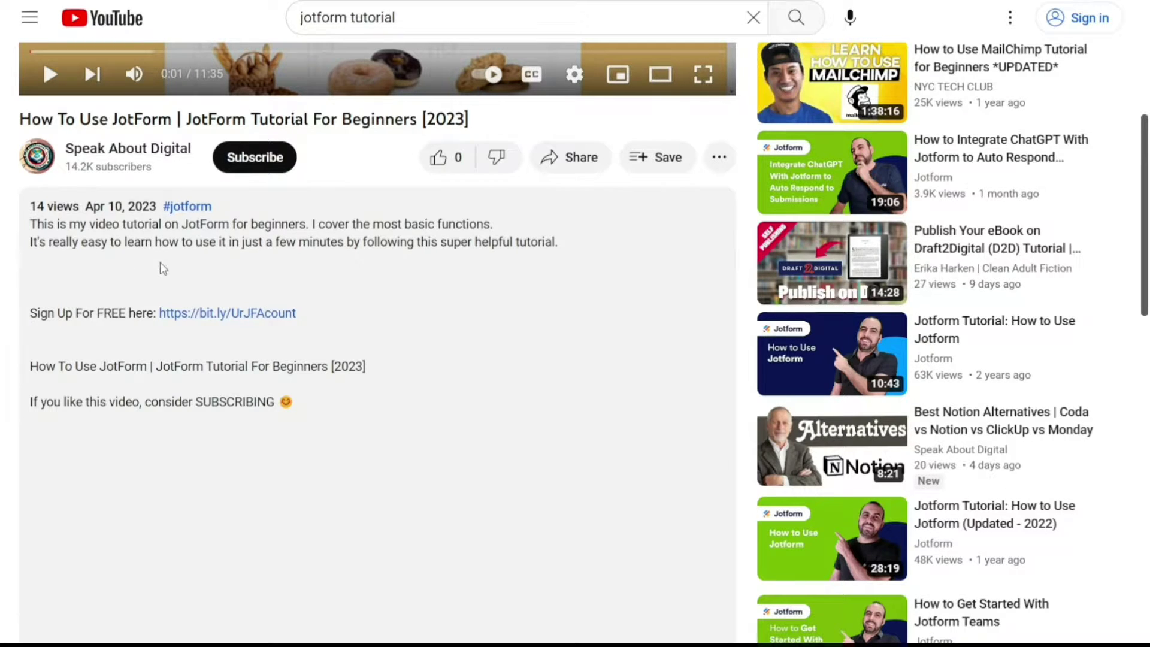
# - Follow the bit.ly free sign-up link in the video description to Jotform
pyautogui.click(282, 314)
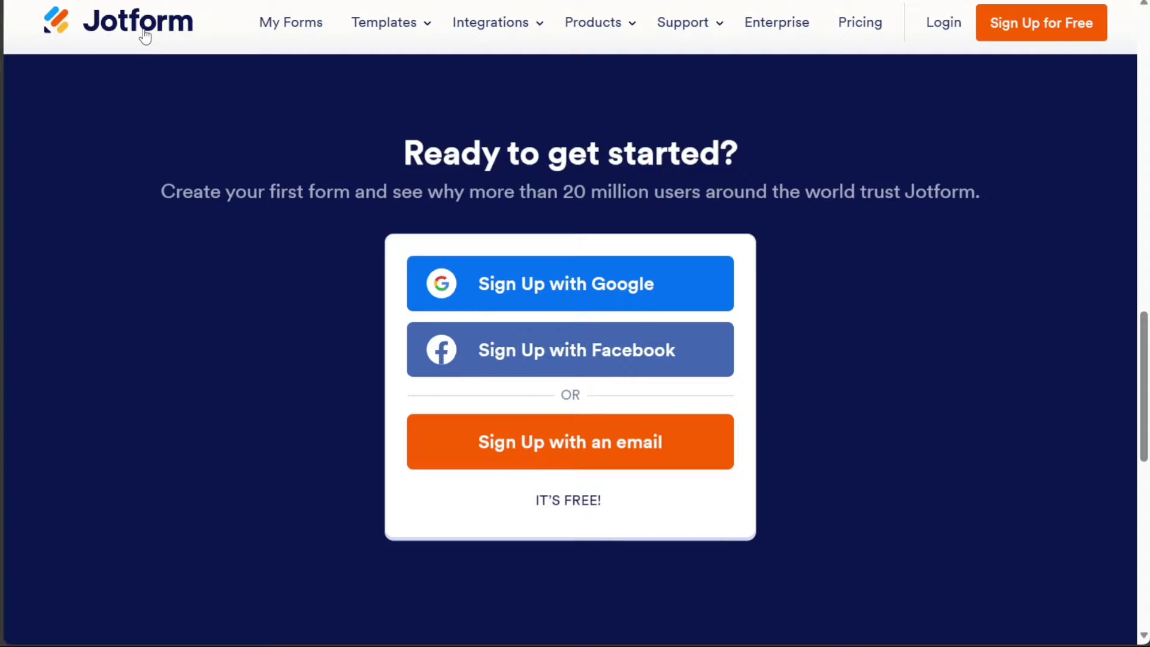
pyautogui.moveTo(608, 24)
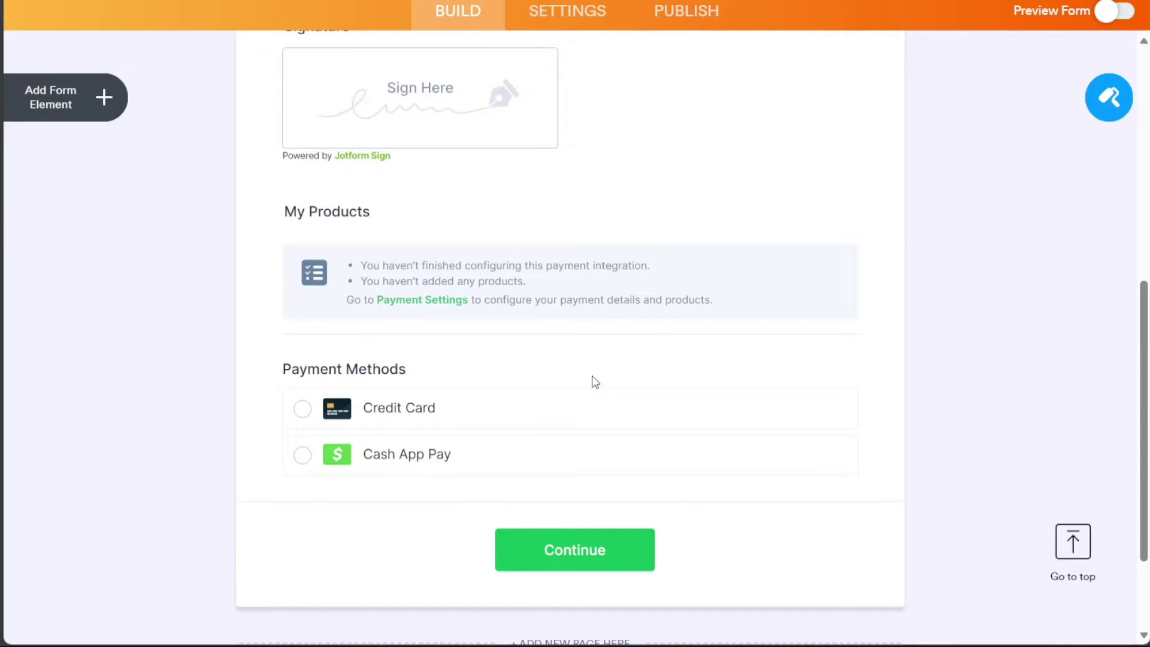
pyautogui.click(593, 382)
pyautogui.click(891, 331)
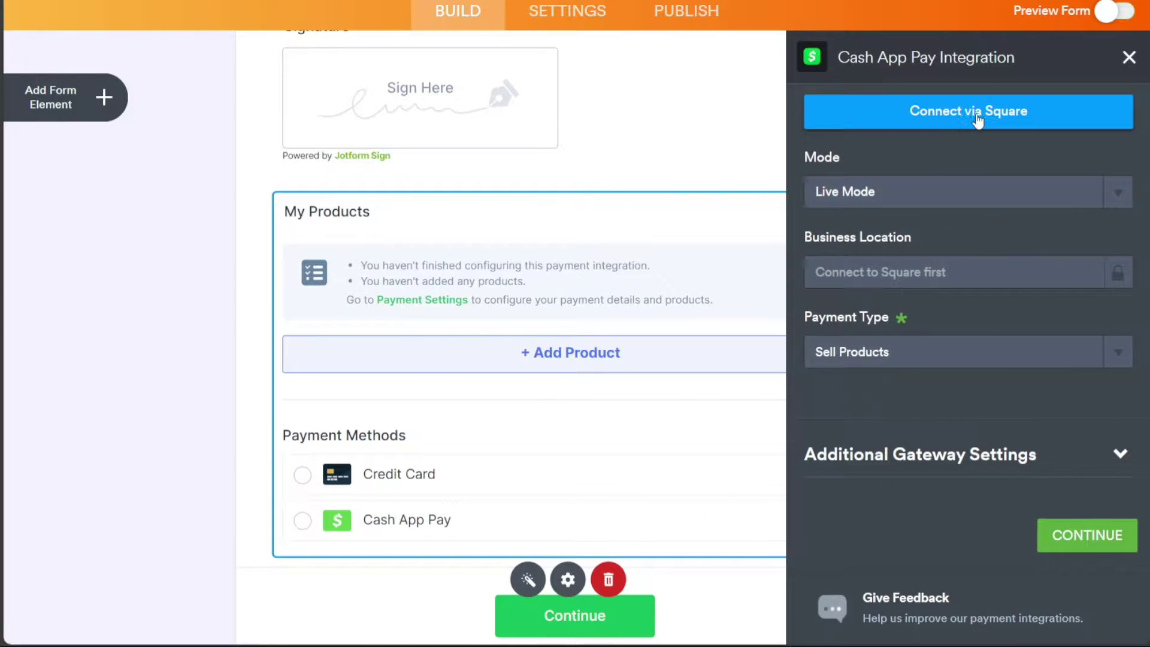
pyautogui.click(99, 96)
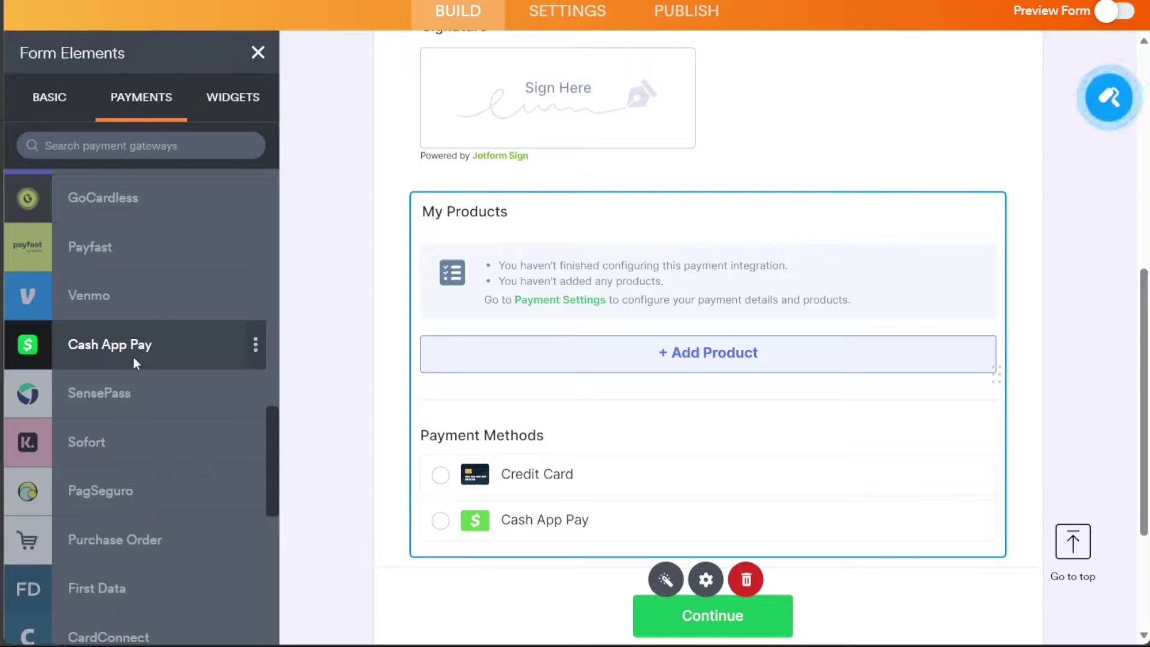
pyautogui.click(148, 350)
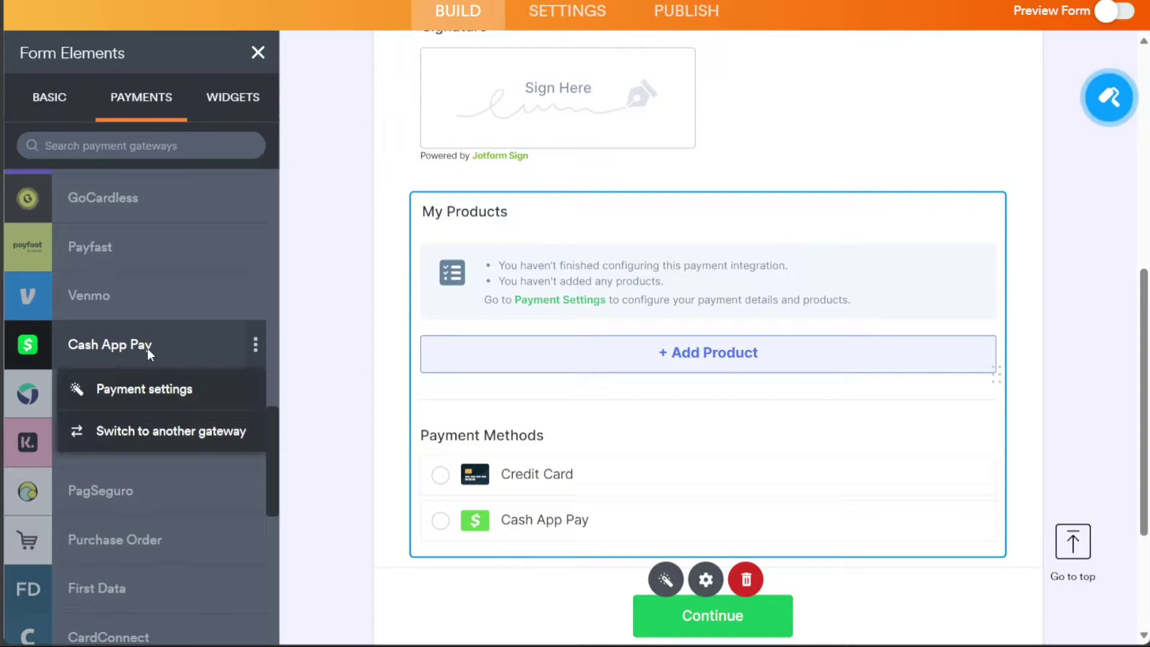
pyautogui.click(162, 438)
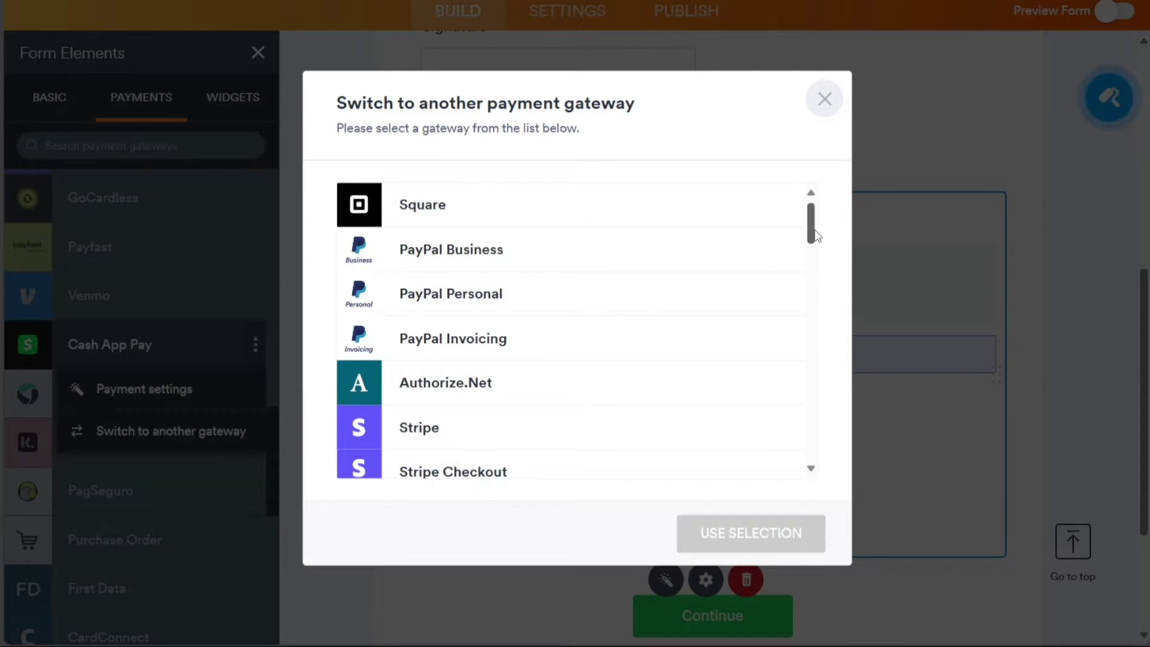
pyautogui.moveTo(815, 235); pyautogui.dragTo(816, 366)
pyautogui.click(830, 107)
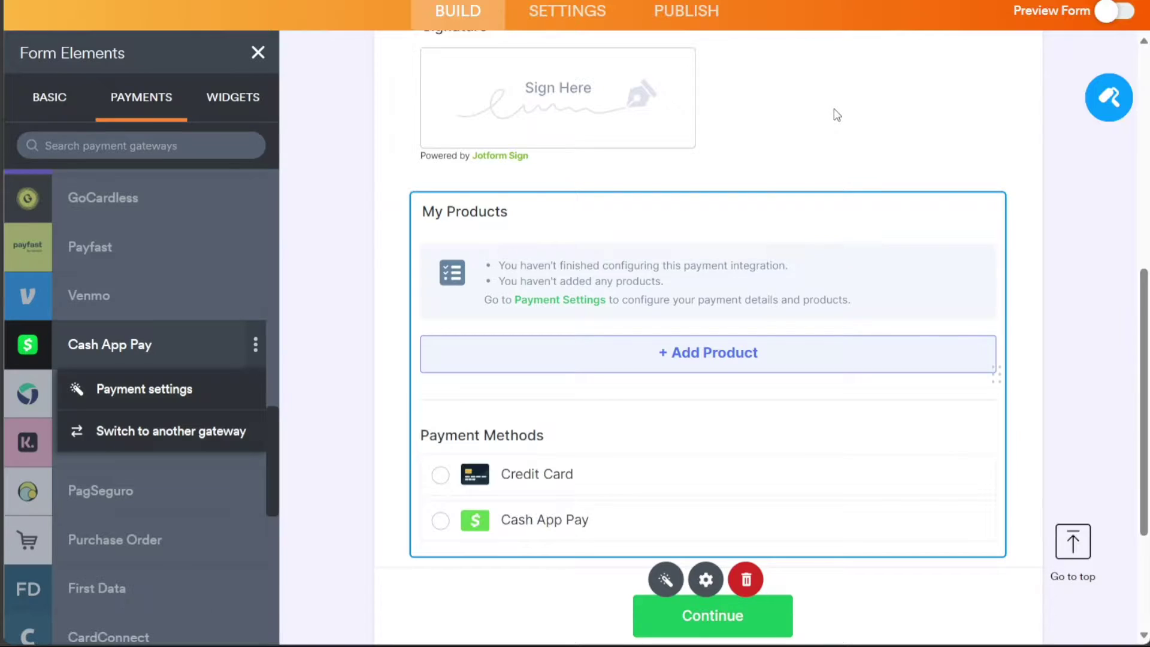
pyautogui.click(71, 102)
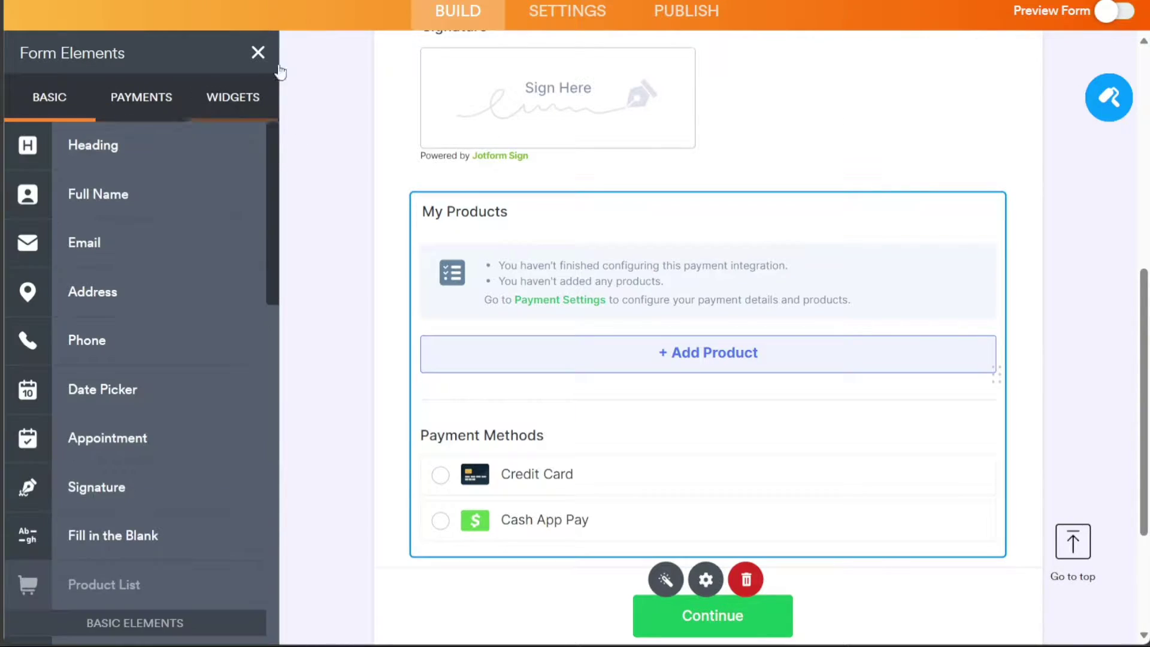
pyautogui.click(267, 55)
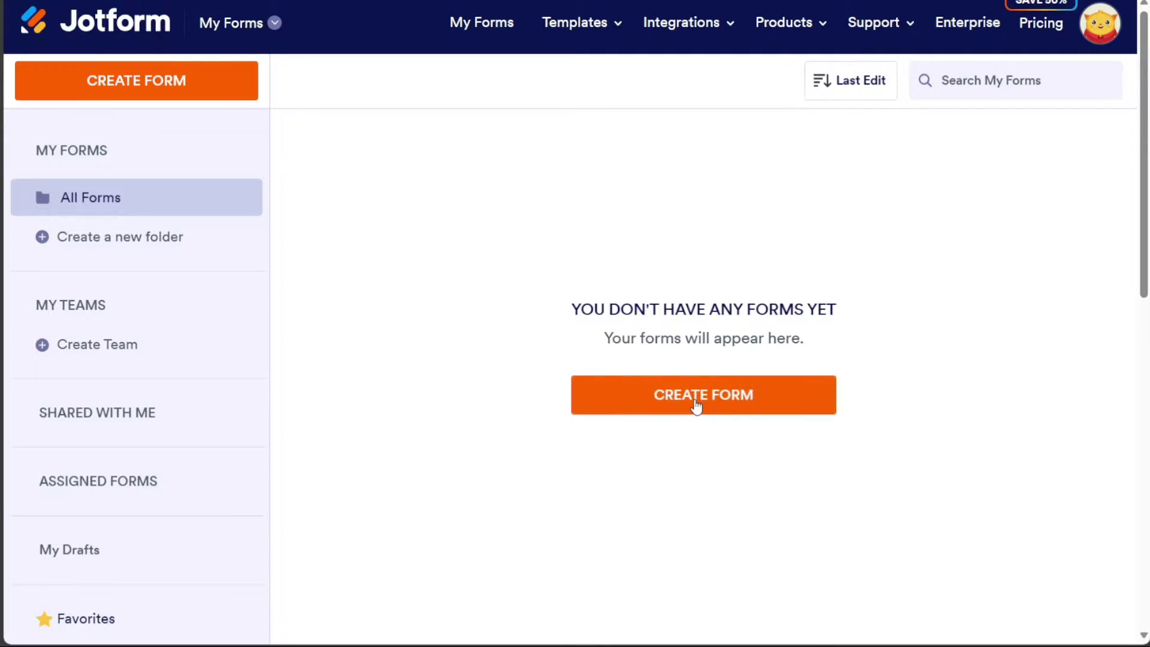
# - Create a new form via Start From Scratch using the Classic Form layout
pyautogui.click(161, 91)
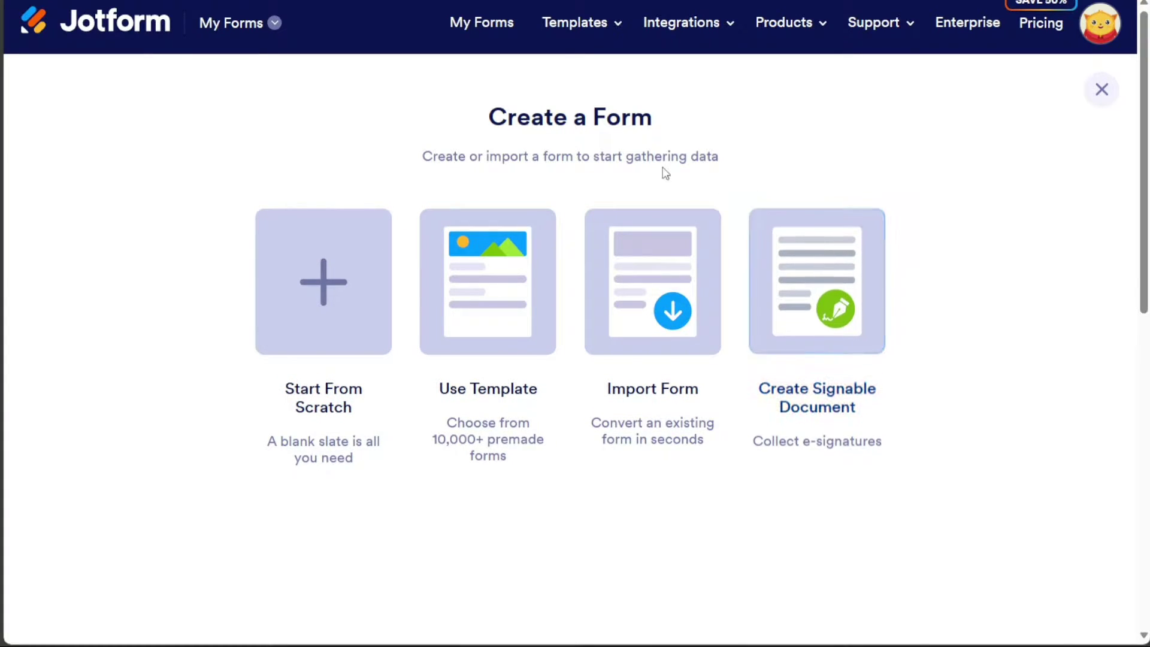
pyautogui.click(326, 276)
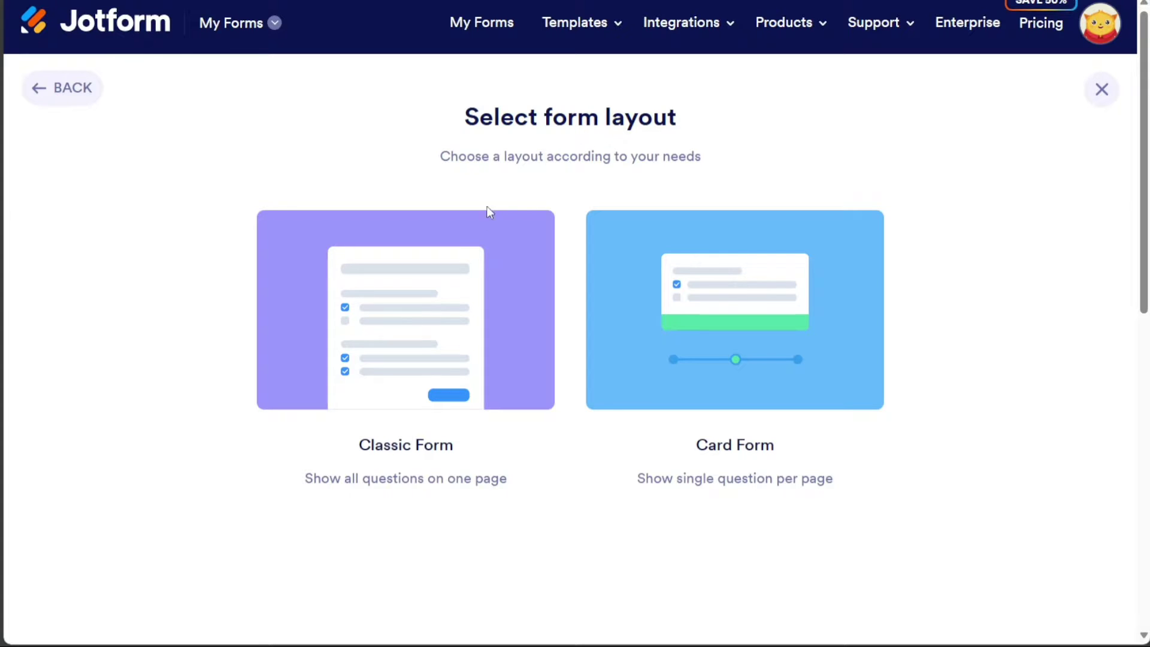
pyautogui.click(427, 291)
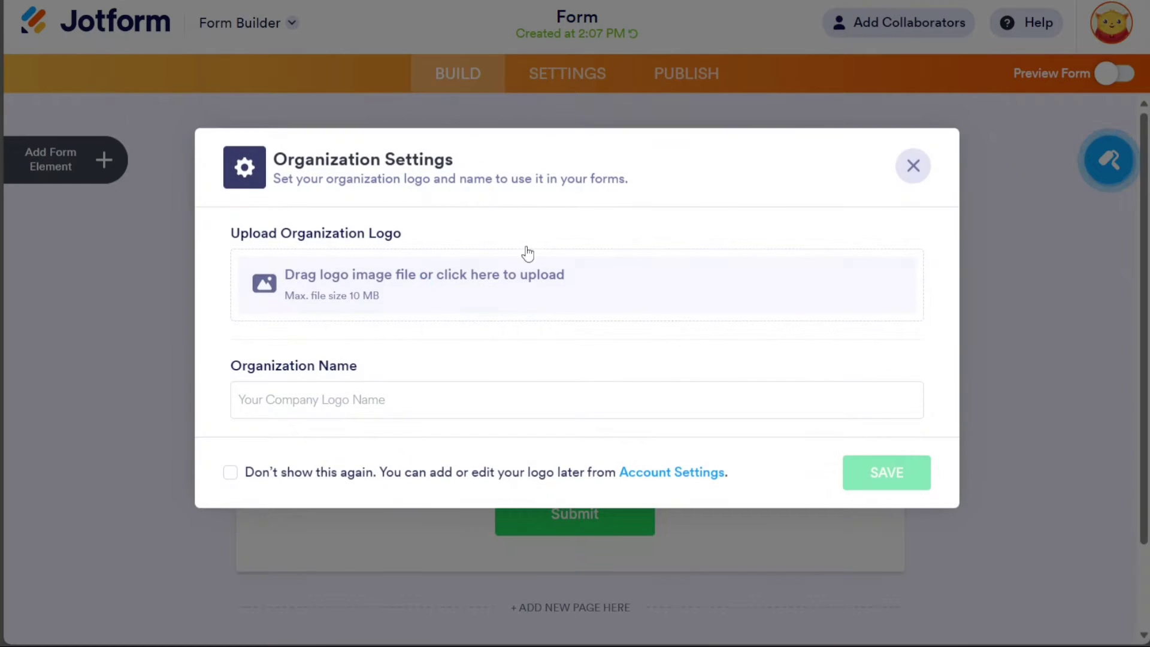
# - Dismiss Organization Settings and rename the form heading to 'Subscription-Based Business'
pyautogui.click(914, 167)
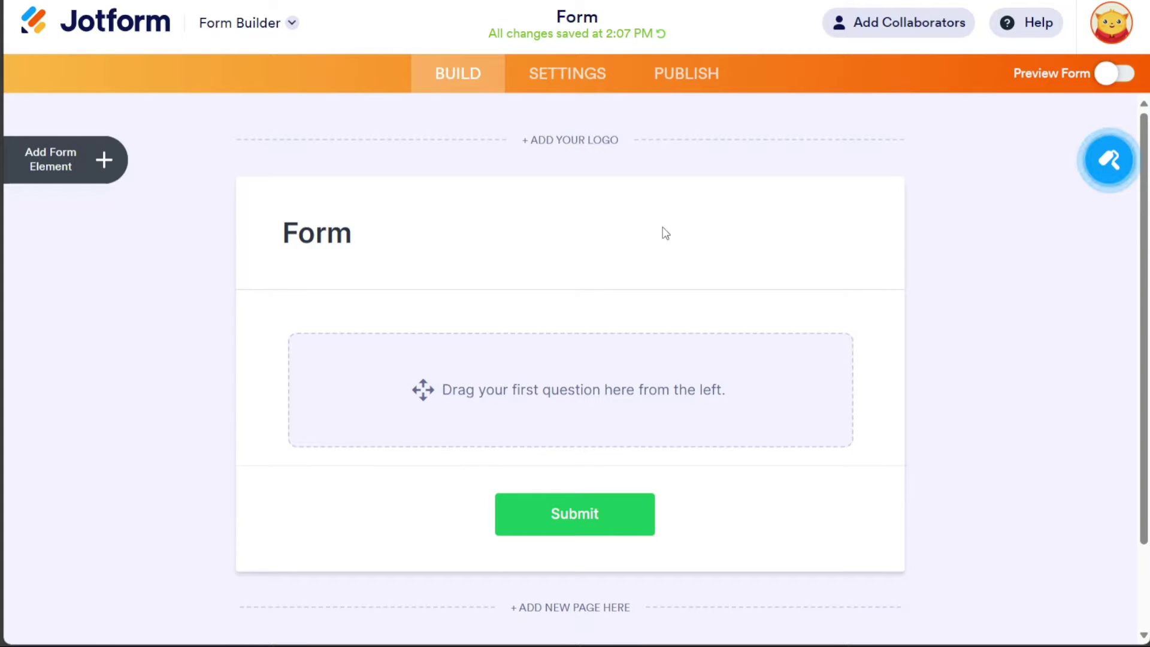
pyautogui.doubleClick(581, 19)
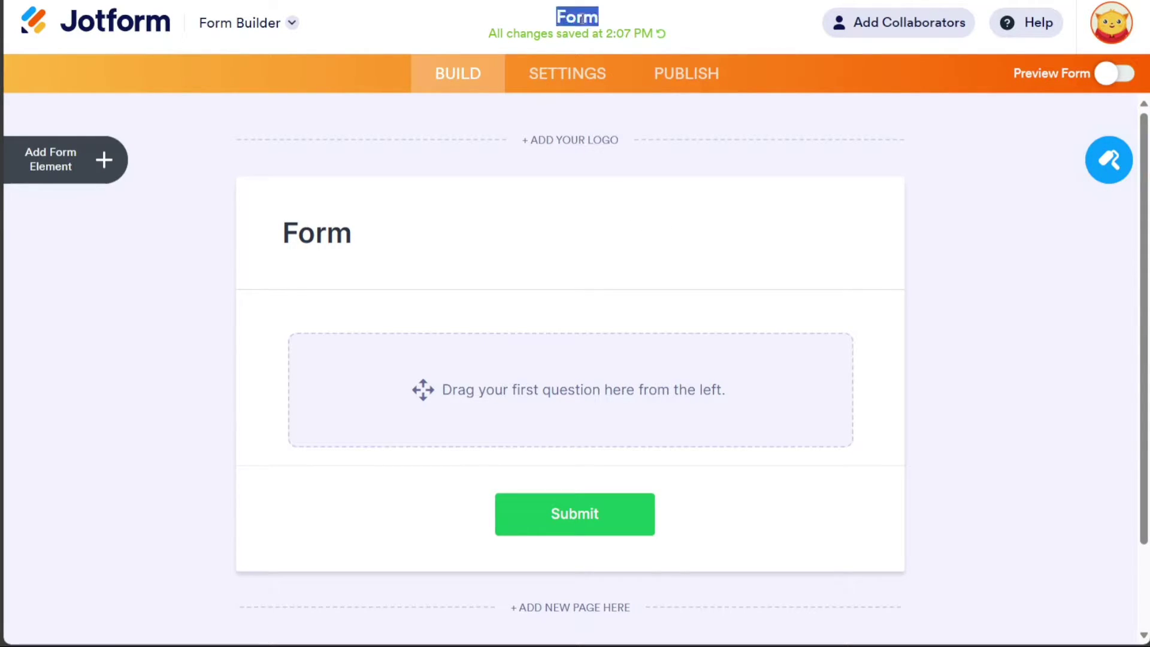
pyautogui.doubleClick(322, 228)
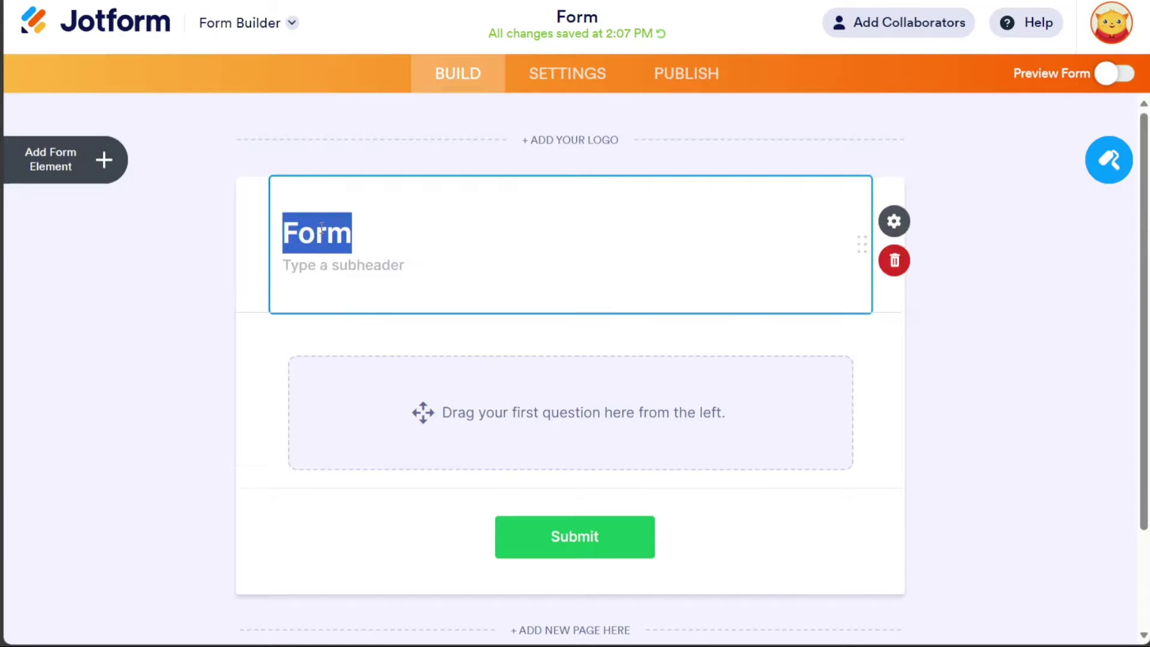
pyautogui.write('Subscription-Based Business')
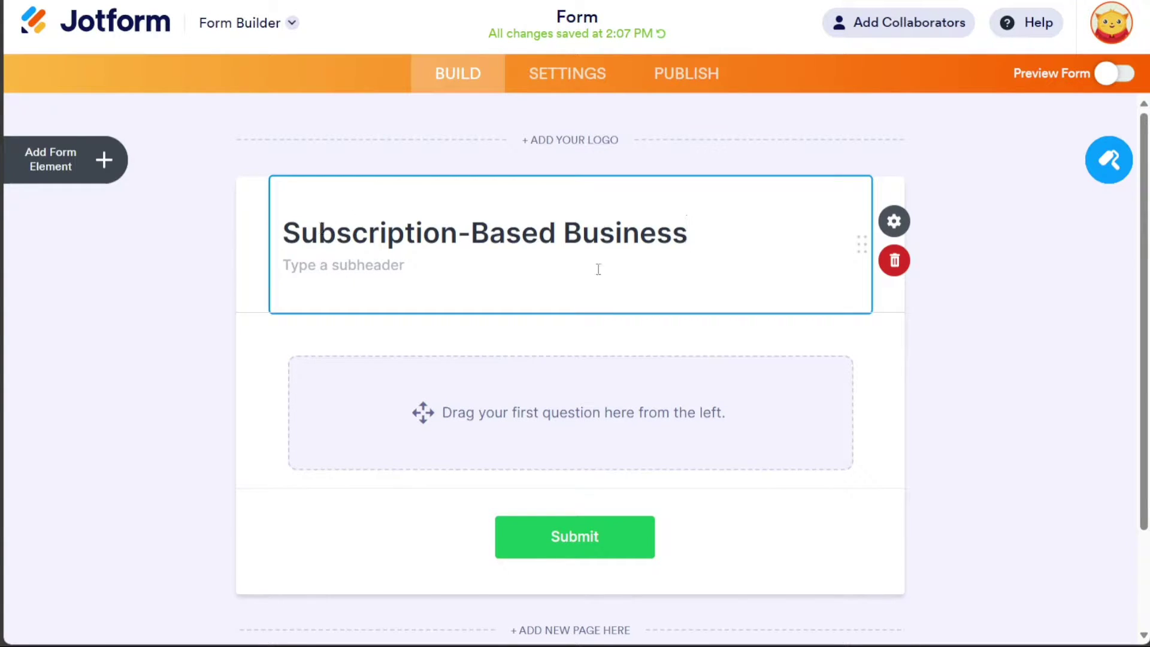
pyautogui.click(992, 355)
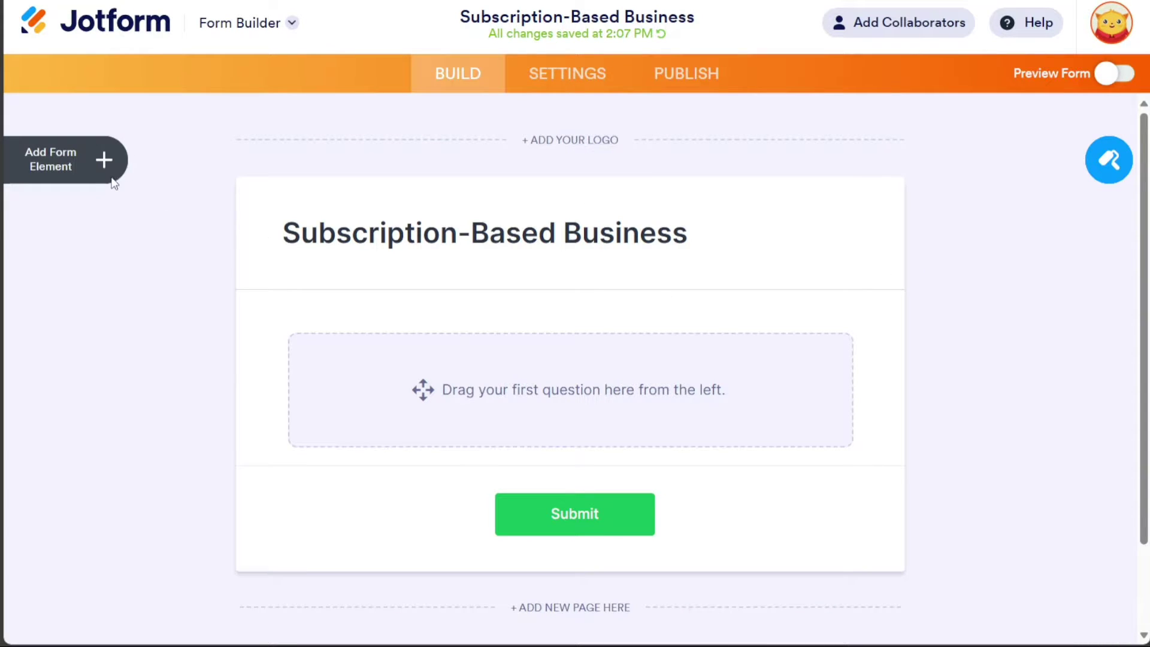
# - Add Full Name, Email and Signature elements to the form, in that order
pyautogui.click(88, 163)
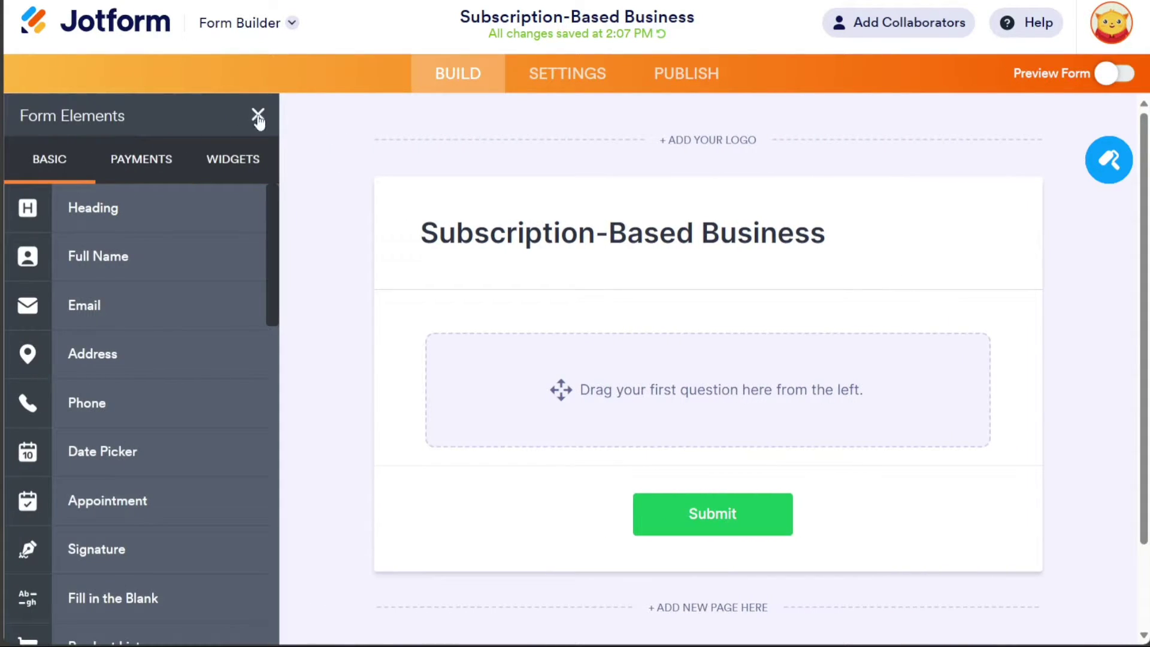
pyautogui.click(259, 116)
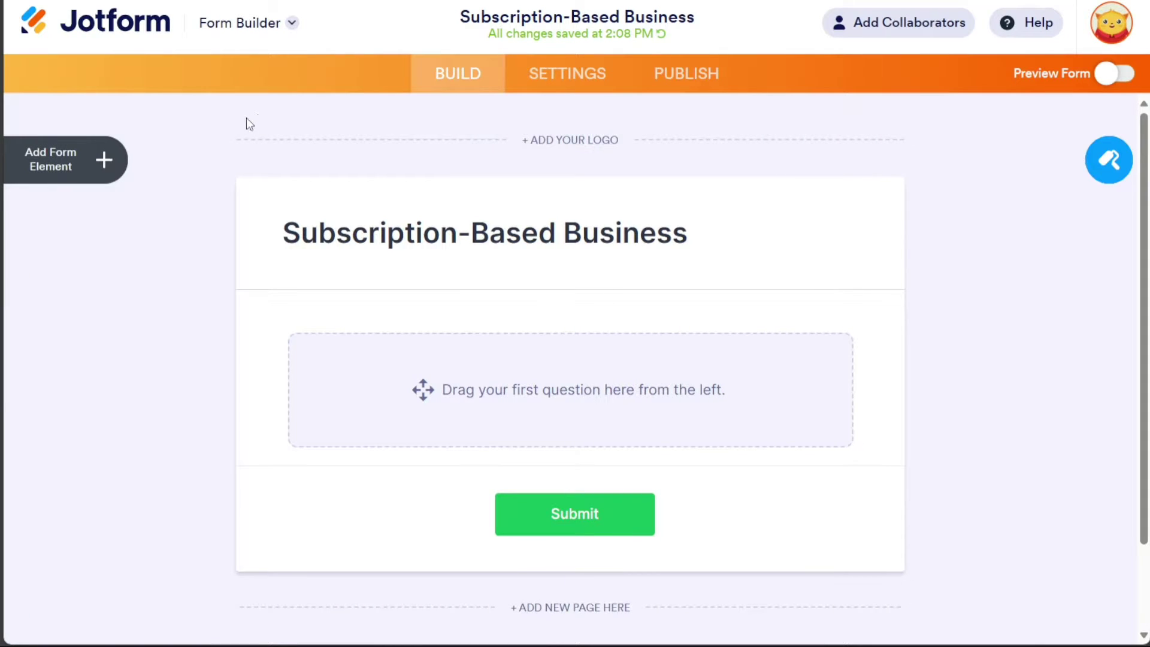
pyautogui.click(108, 161)
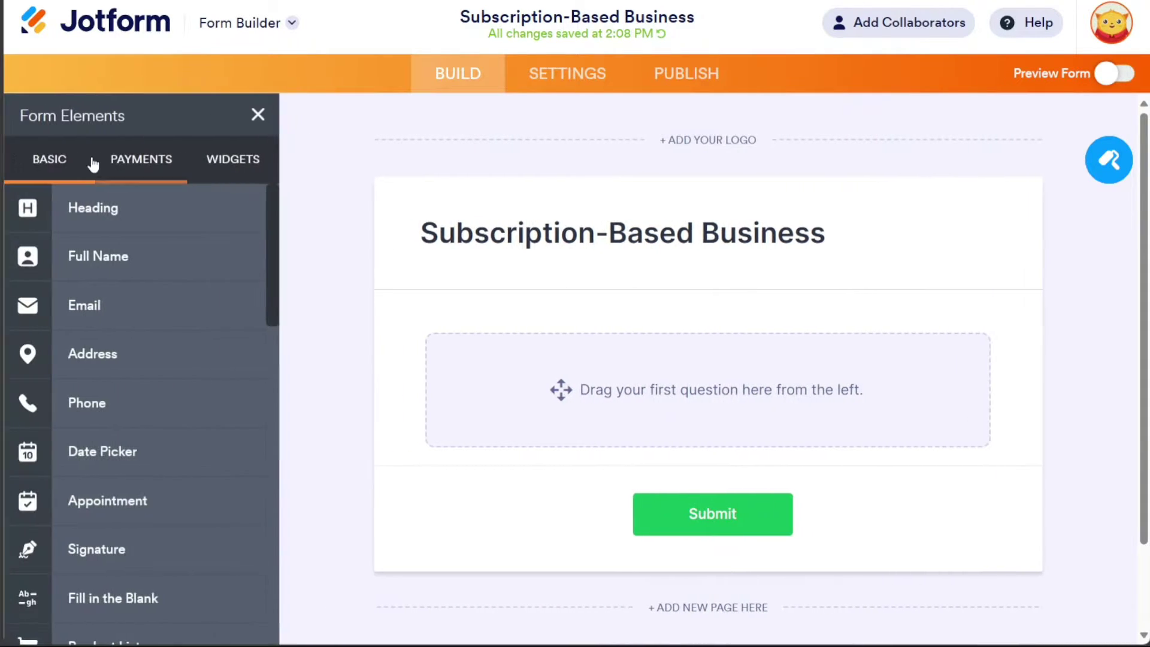
pyautogui.click(95, 256)
pyautogui.click(124, 307)
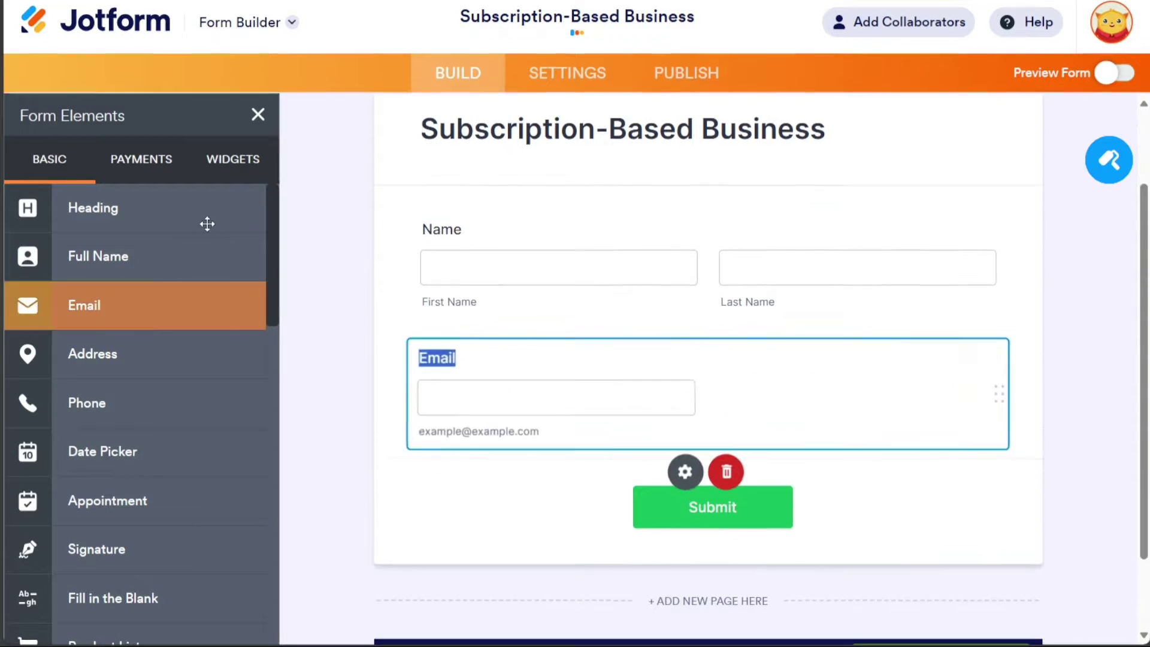
pyautogui.click(242, 106)
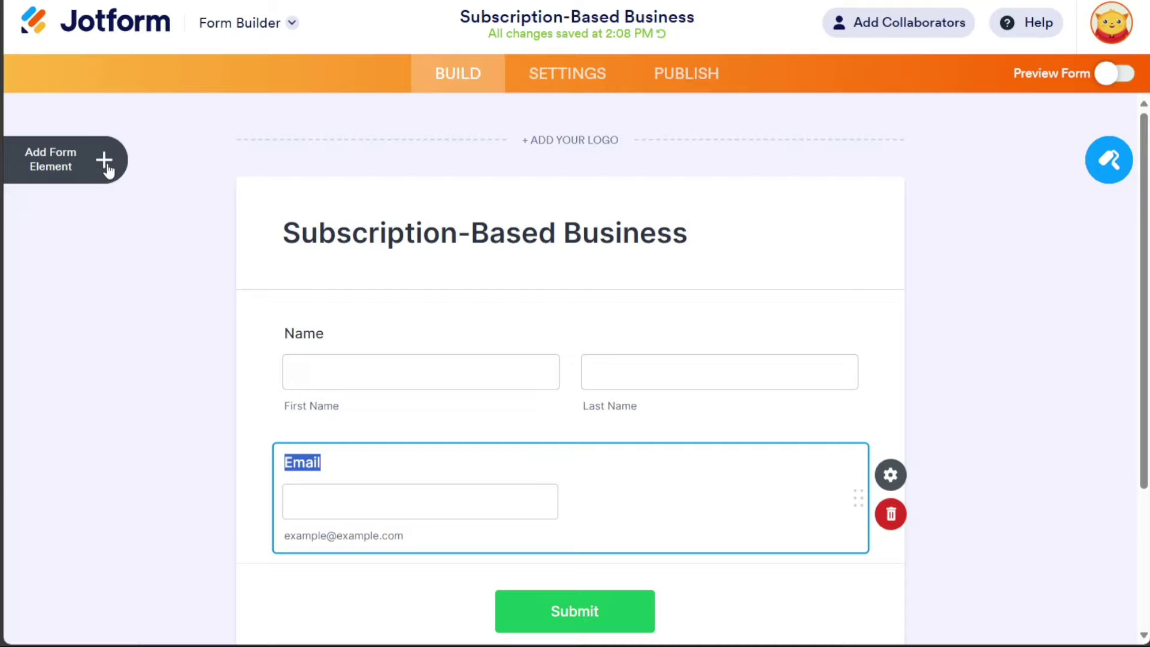
pyautogui.click(107, 168)
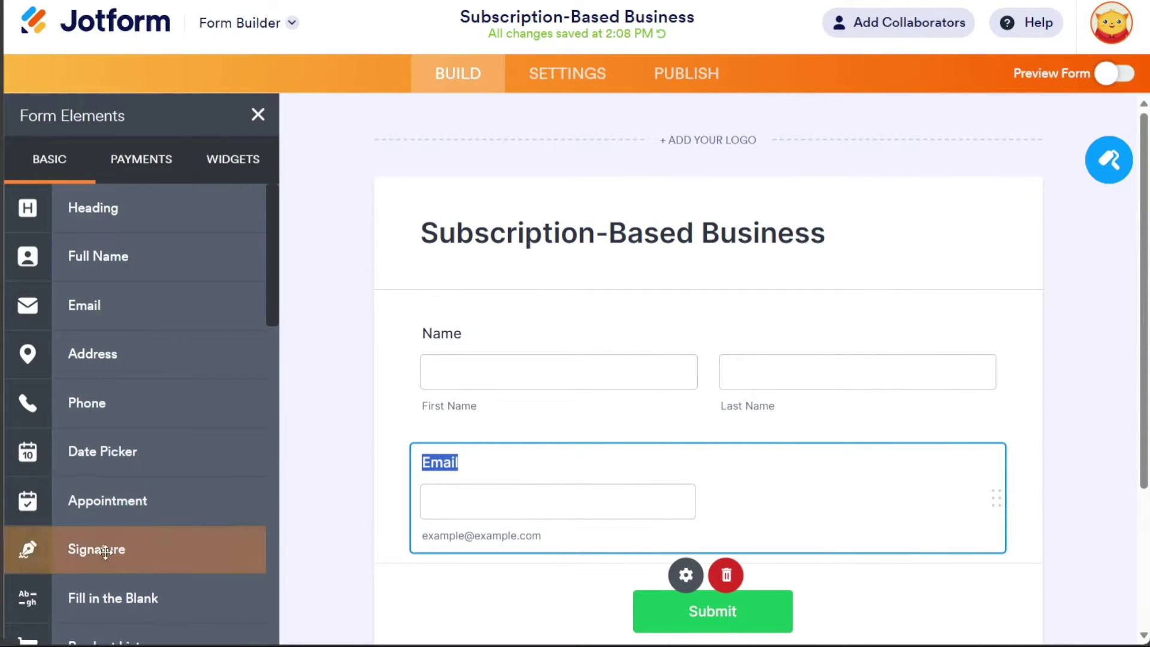
pyautogui.click(103, 554)
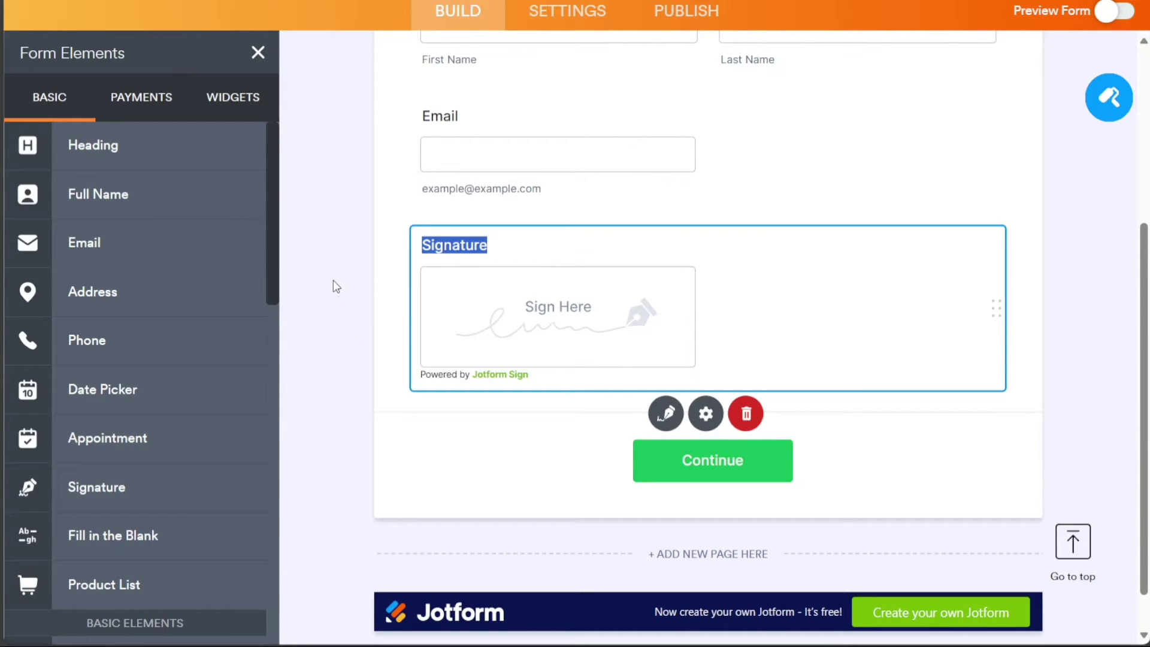
# - Drag the Cash App Pay gateway from the Payments list onto the form below Signature
pyautogui.click(132, 111)
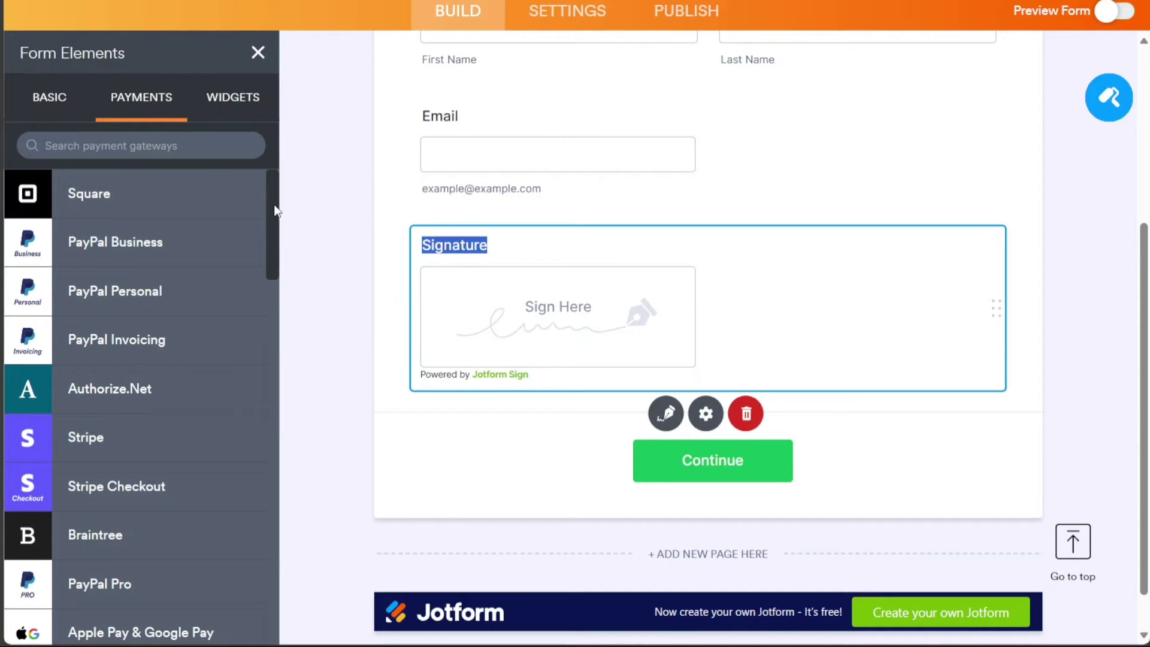
pyautogui.moveTo(274, 206); pyautogui.dragTo(272, 424)
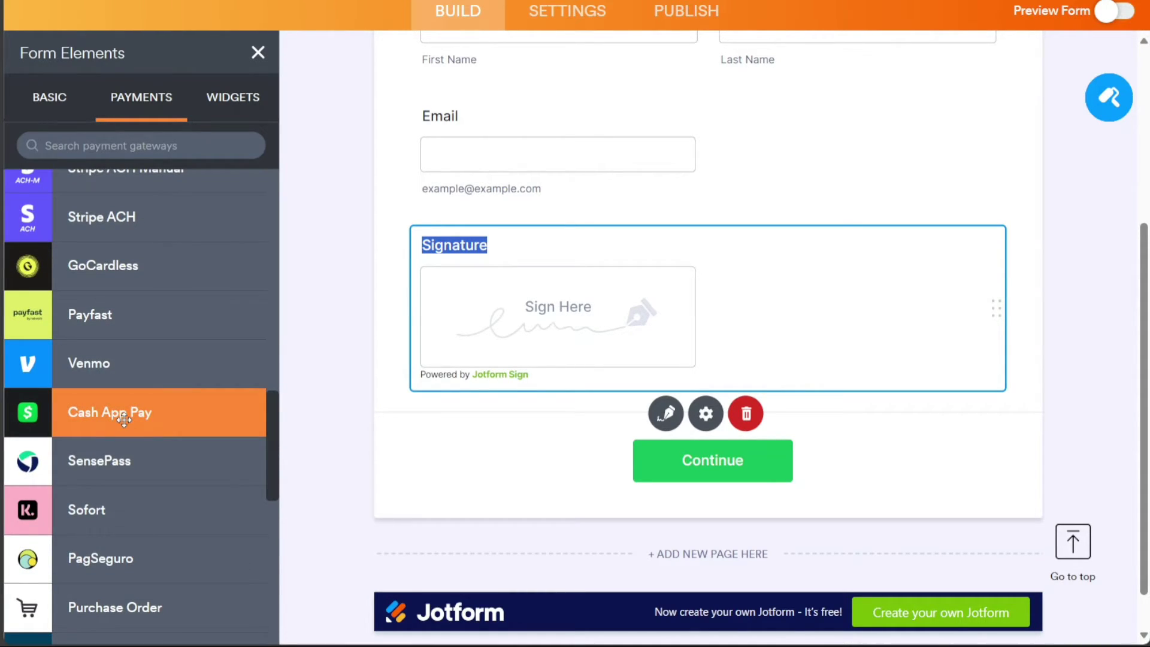
pyautogui.moveTo(125, 420); pyautogui.dragTo(634, 434)
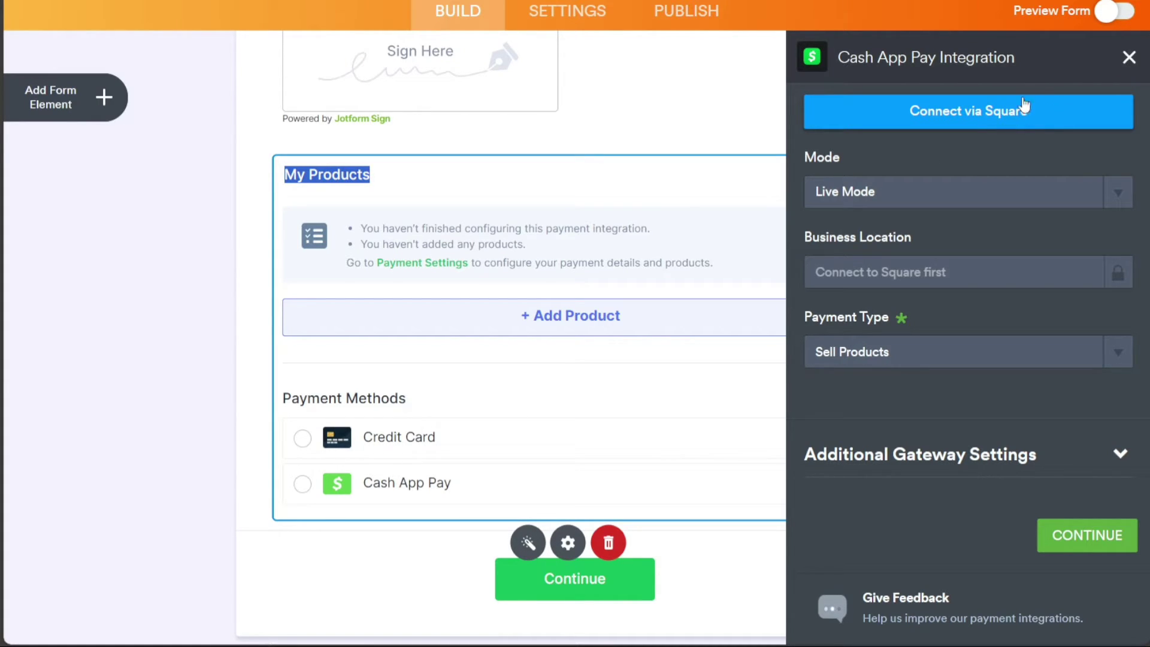
# - Close the Cash App Pay settings and switch to My Apps through the product switcher
pyautogui.click(1129, 60)
pyautogui.click(1070, 252)
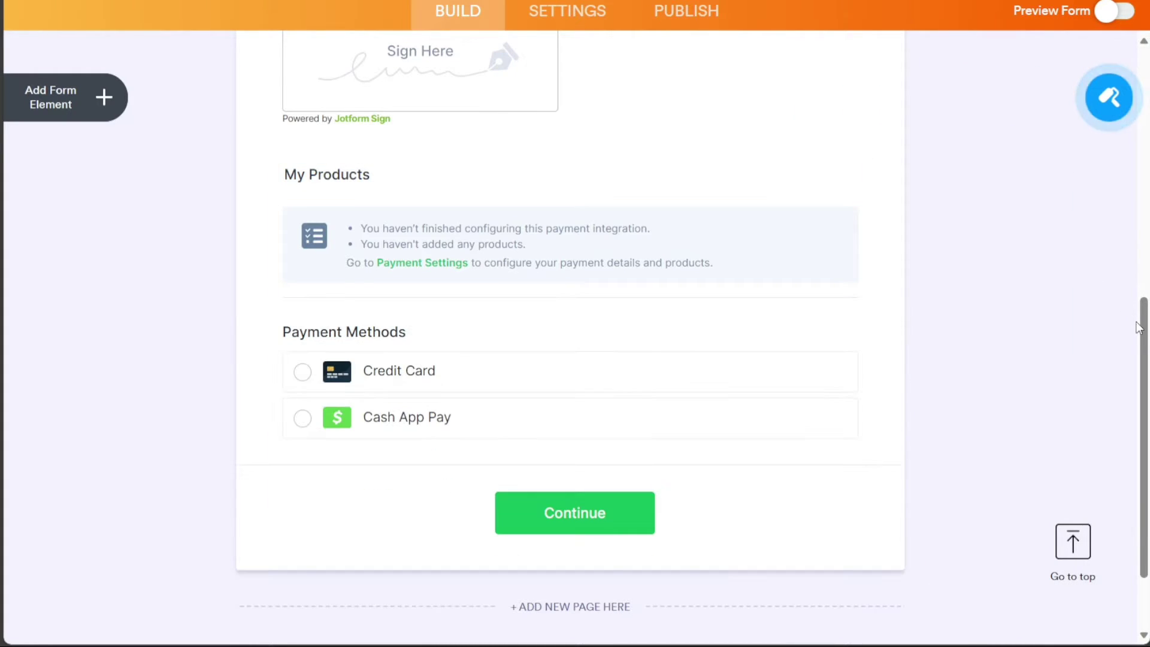
pyautogui.scroll(15, 675, 129)
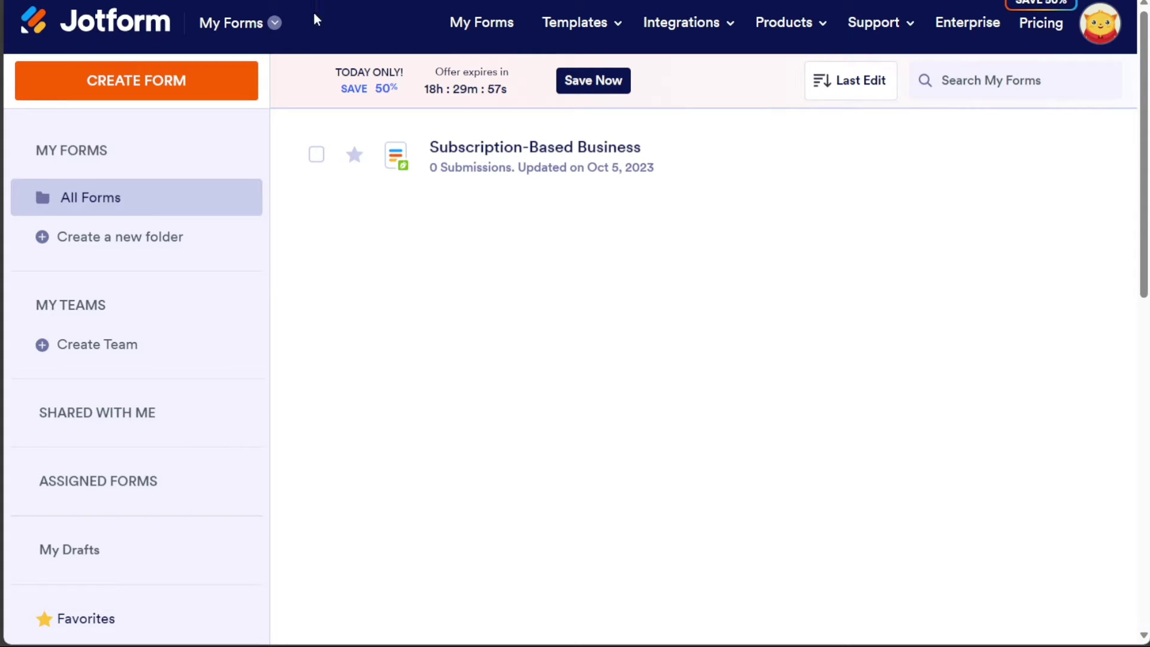
pyautogui.click(275, 23)
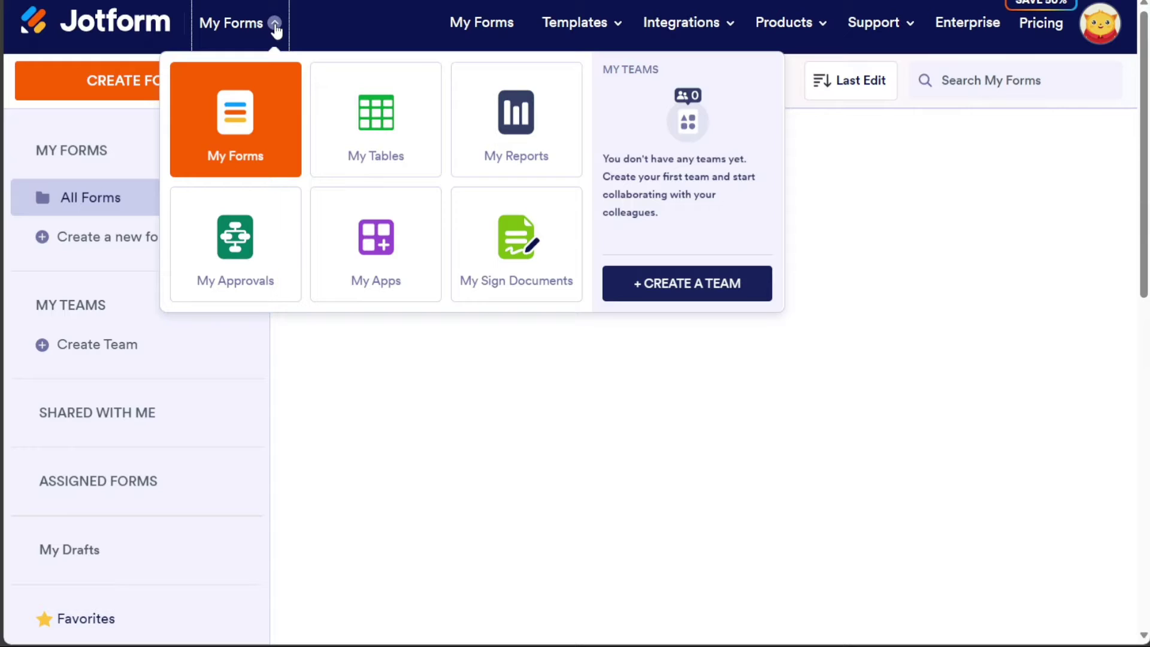
pyautogui.click(379, 241)
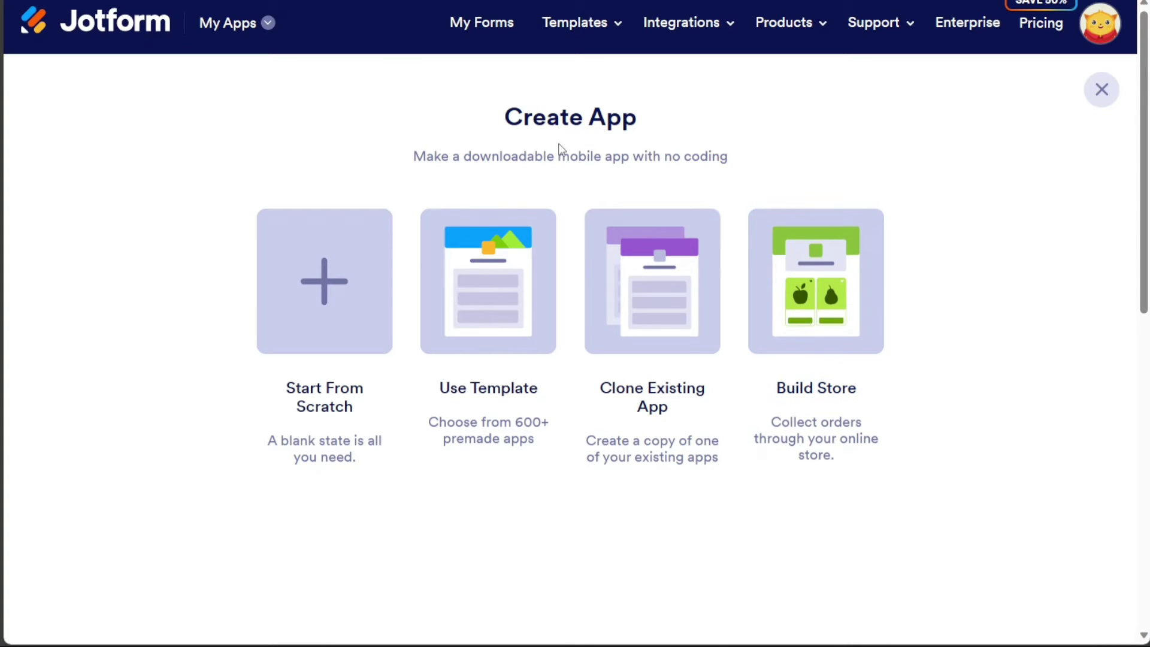
# - Start a blank app and add the Subscription-Based Business form to it
pyautogui.click(327, 286)
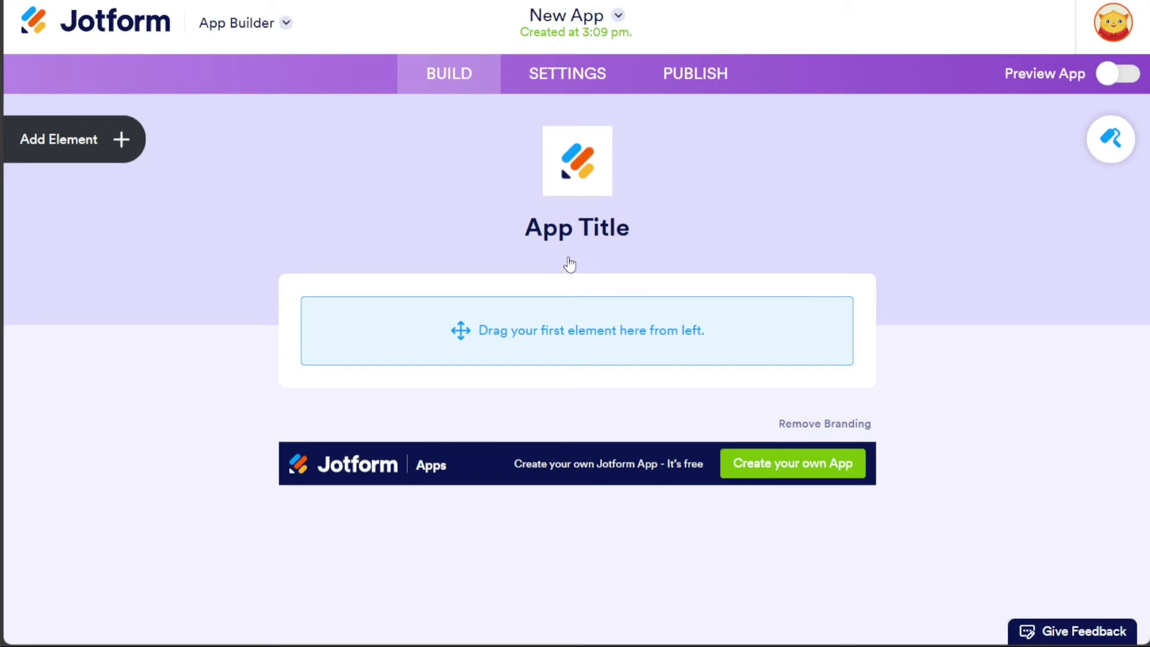
pyautogui.click(133, 140)
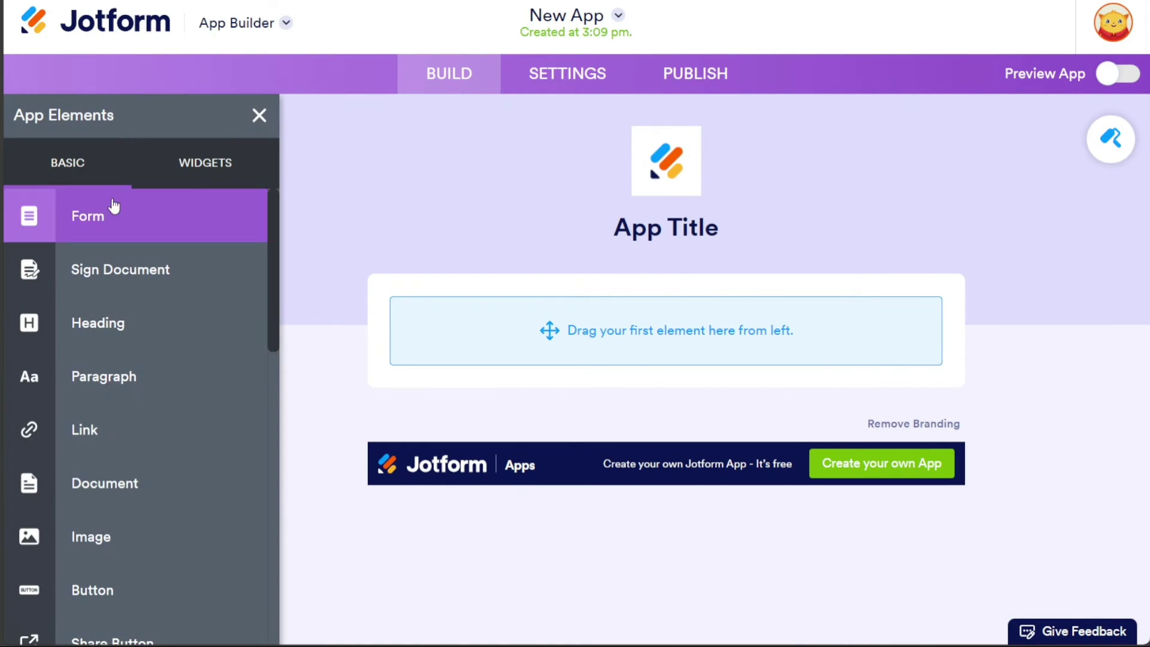
pyautogui.click(106, 217)
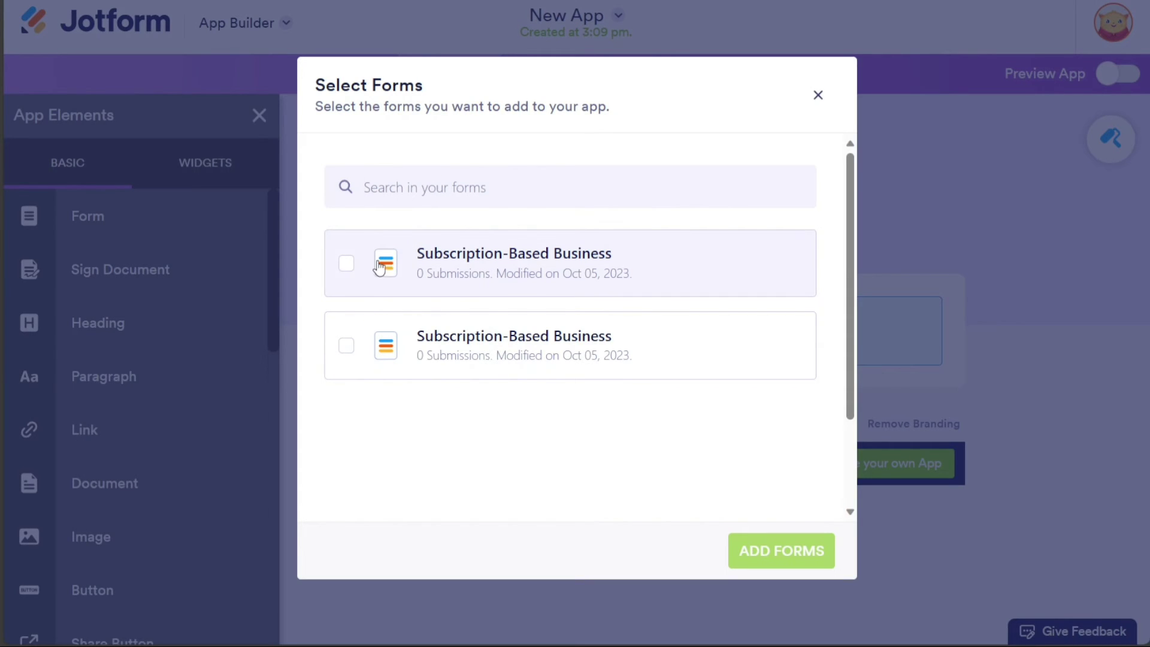
pyautogui.click(345, 270)
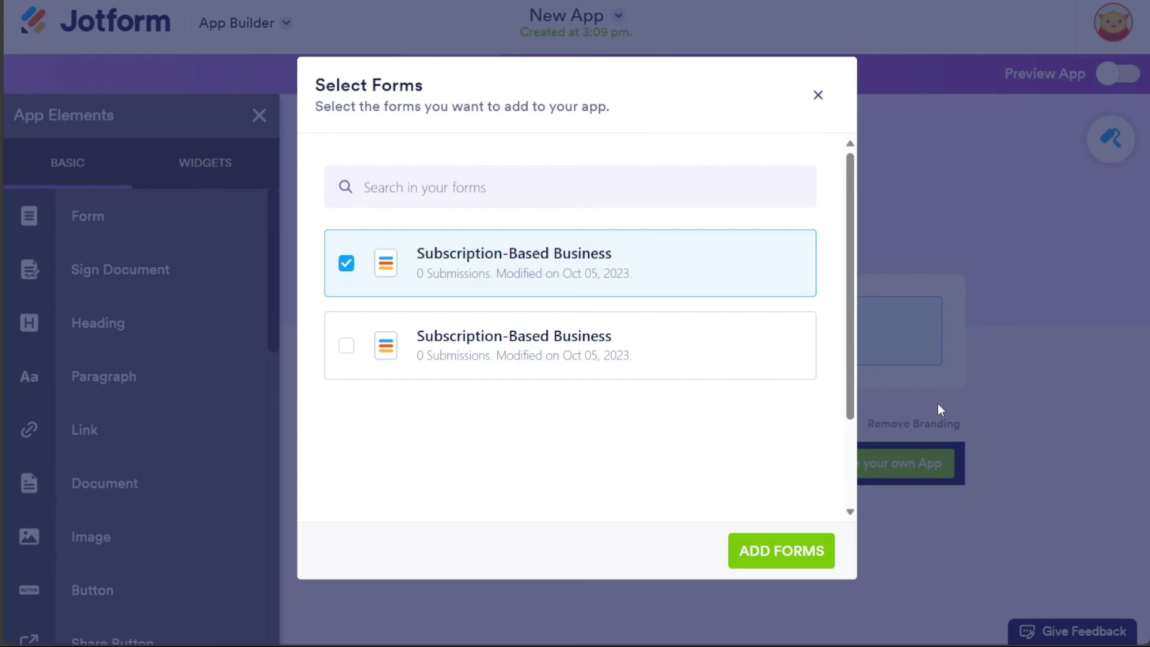
pyautogui.click(788, 547)
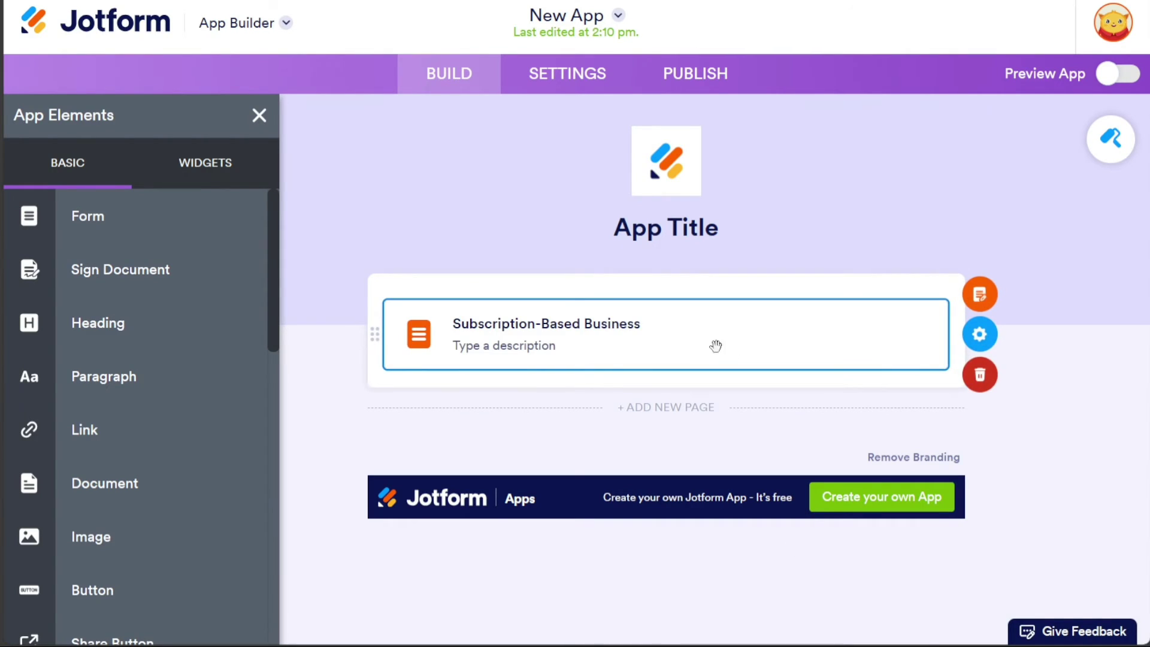
# - Open the app header settings to edit the app title, then go to PUBLISH
pyautogui.click(675, 174)
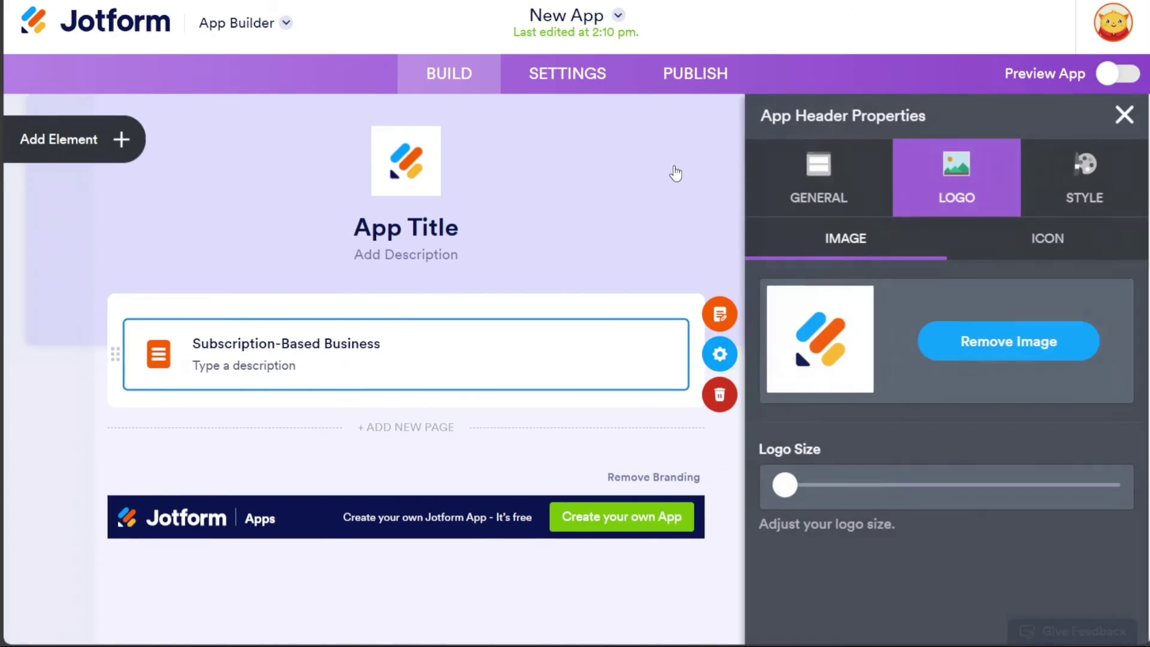
pyautogui.click(364, 227)
pyautogui.click(422, 226)
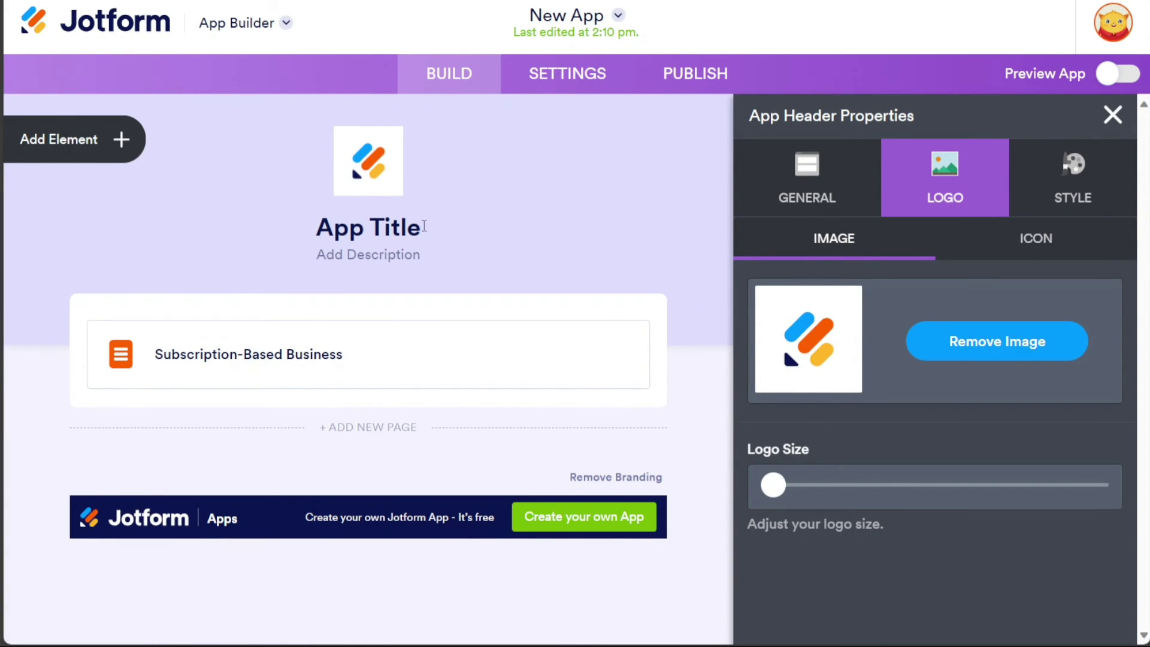
pyautogui.click(700, 74)
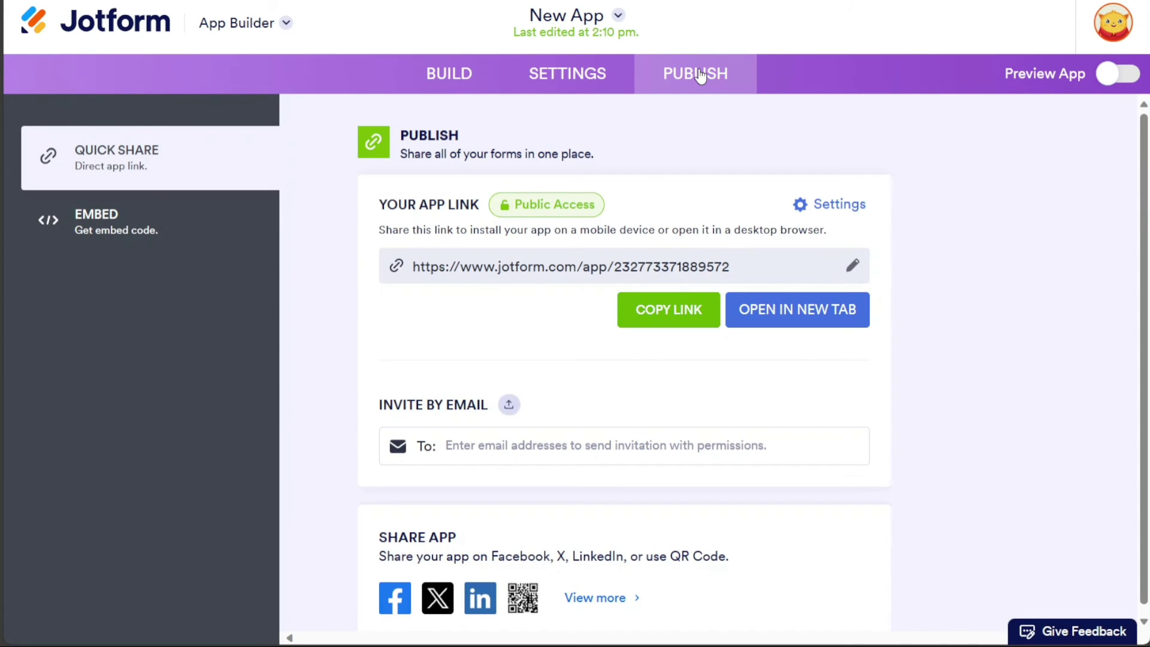
# - Open the app in a new tab, copy its link, and choose Download QR Code
pyautogui.click(777, 309)
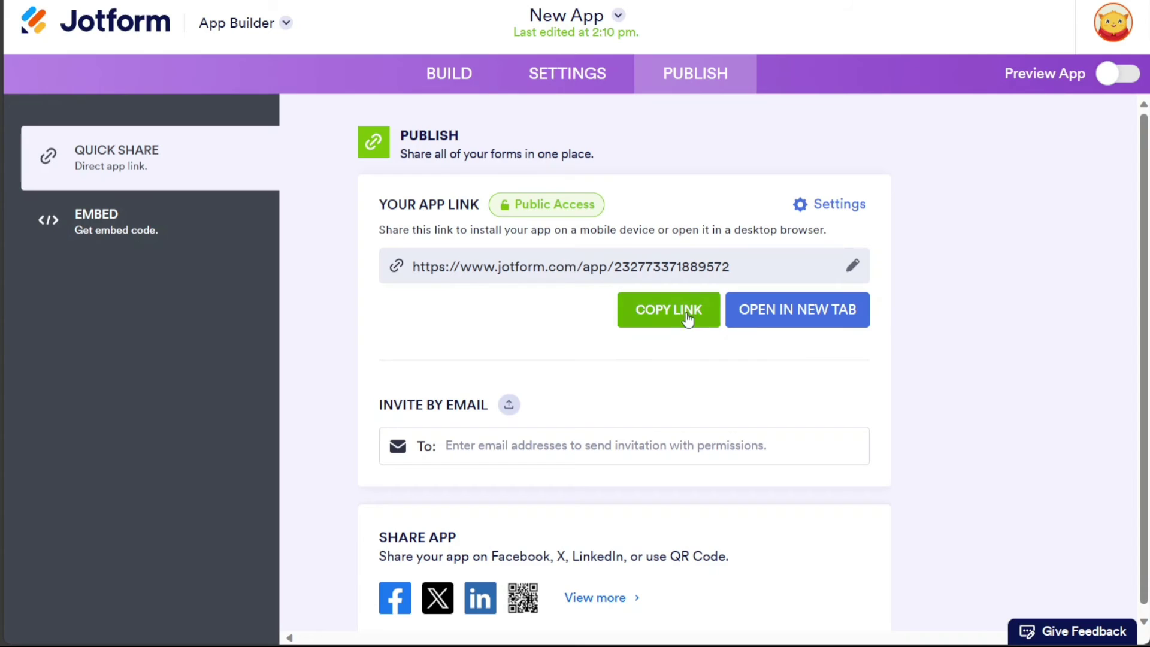
pyautogui.click(688, 319)
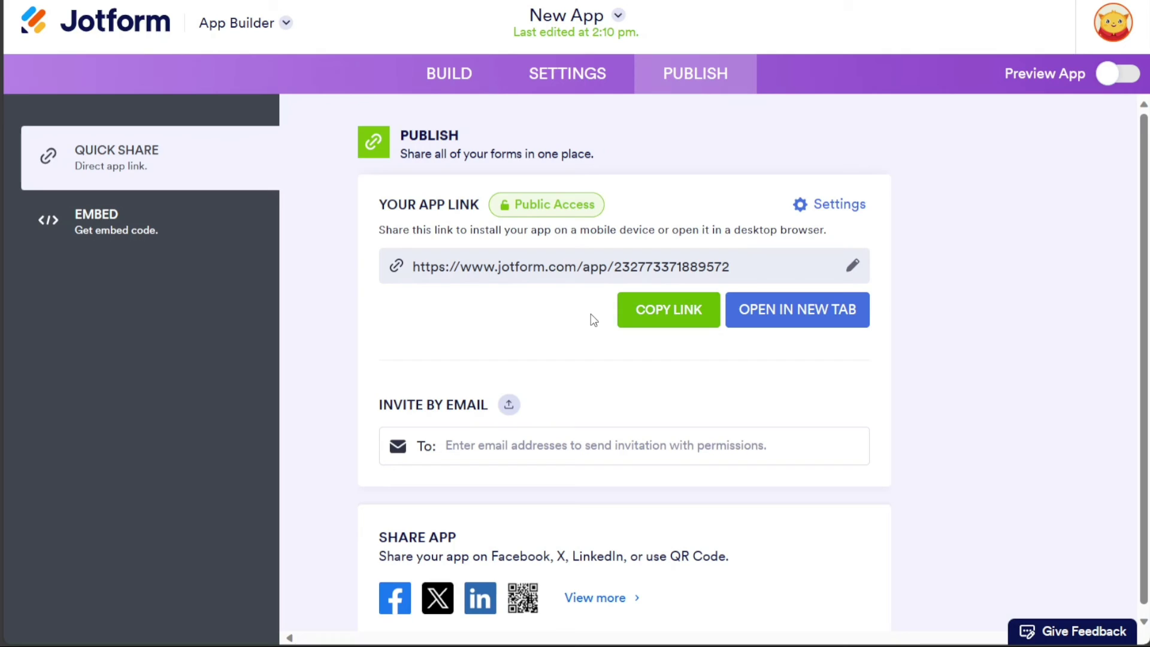
pyautogui.click(600, 597)
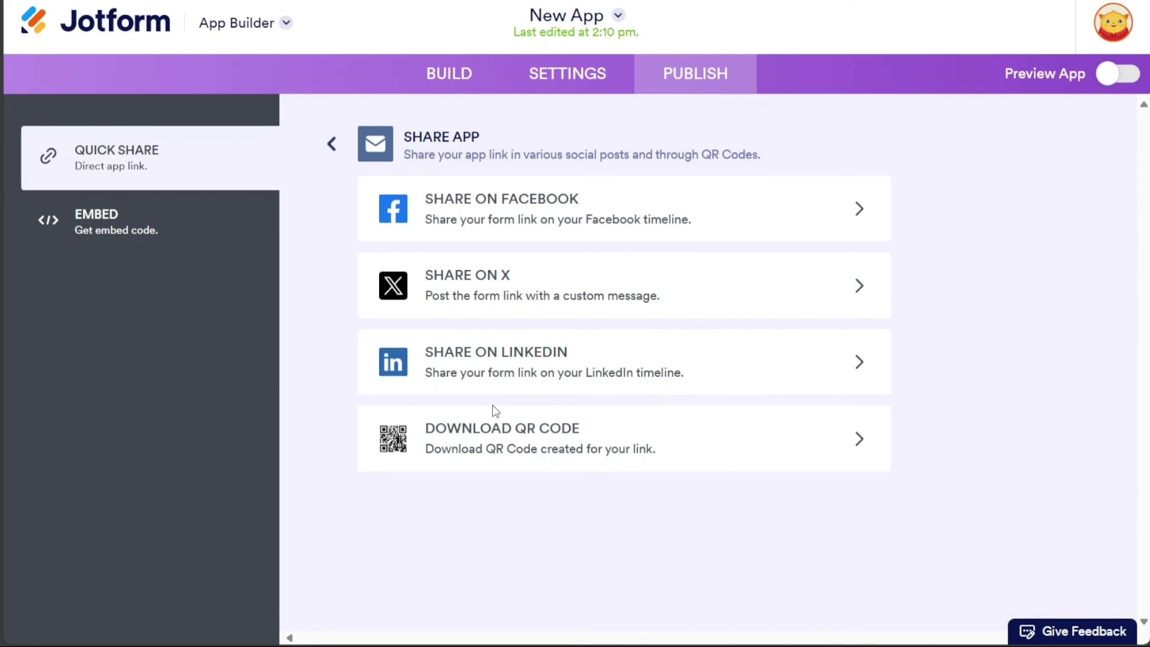
pyautogui.click(497, 419)
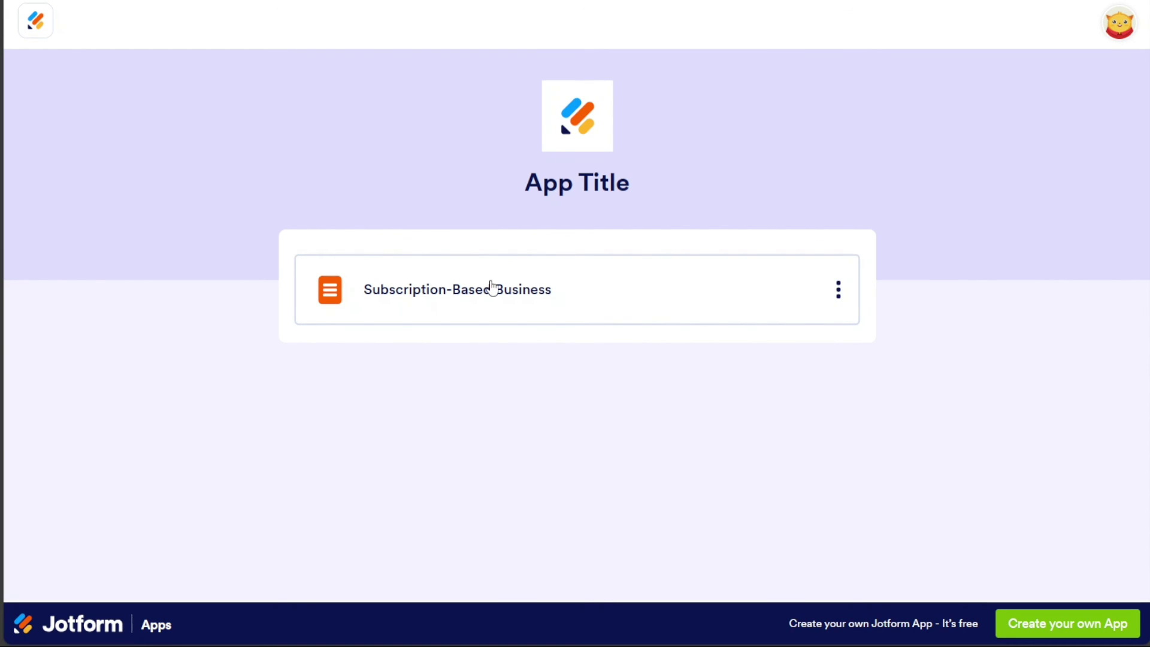
# - Open the Subscription-Based Business item on the published app's home page
pyautogui.click(490, 288)
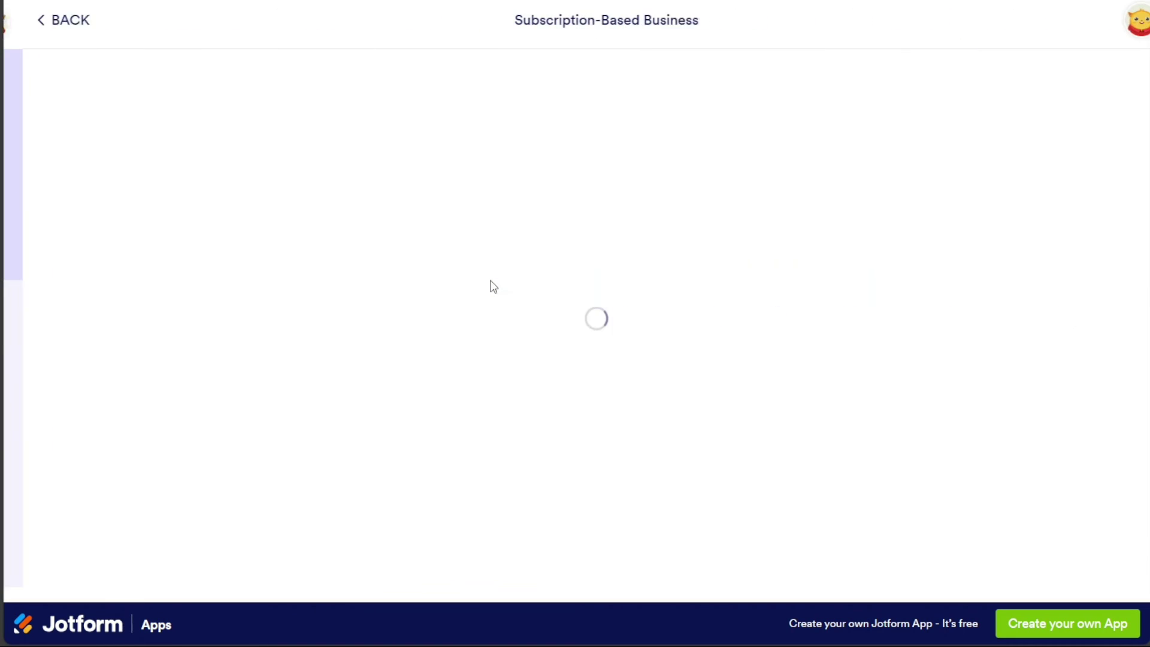